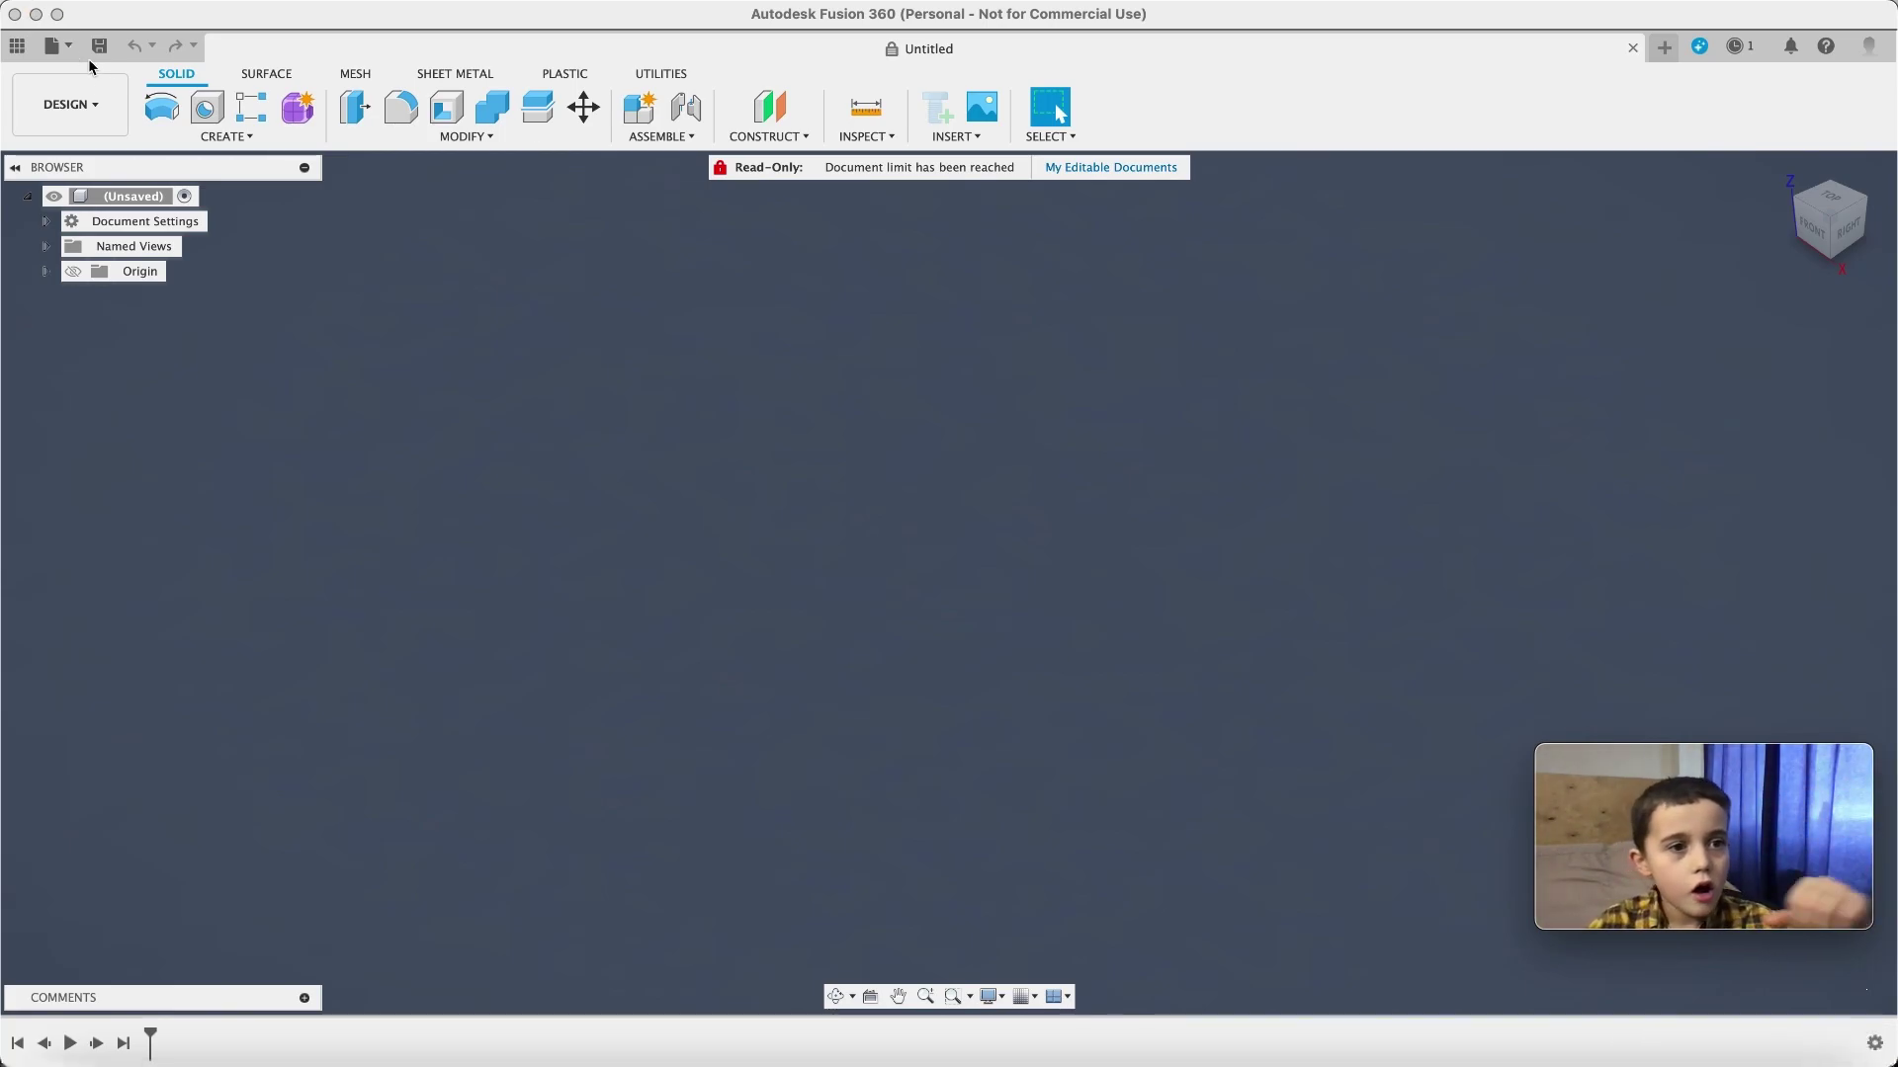
- Start a sketch on the horizontal XY plane and draw a 24 mm diameter circle centred on the origin
{"action": "left_click", "coordinate": [226, 136]}
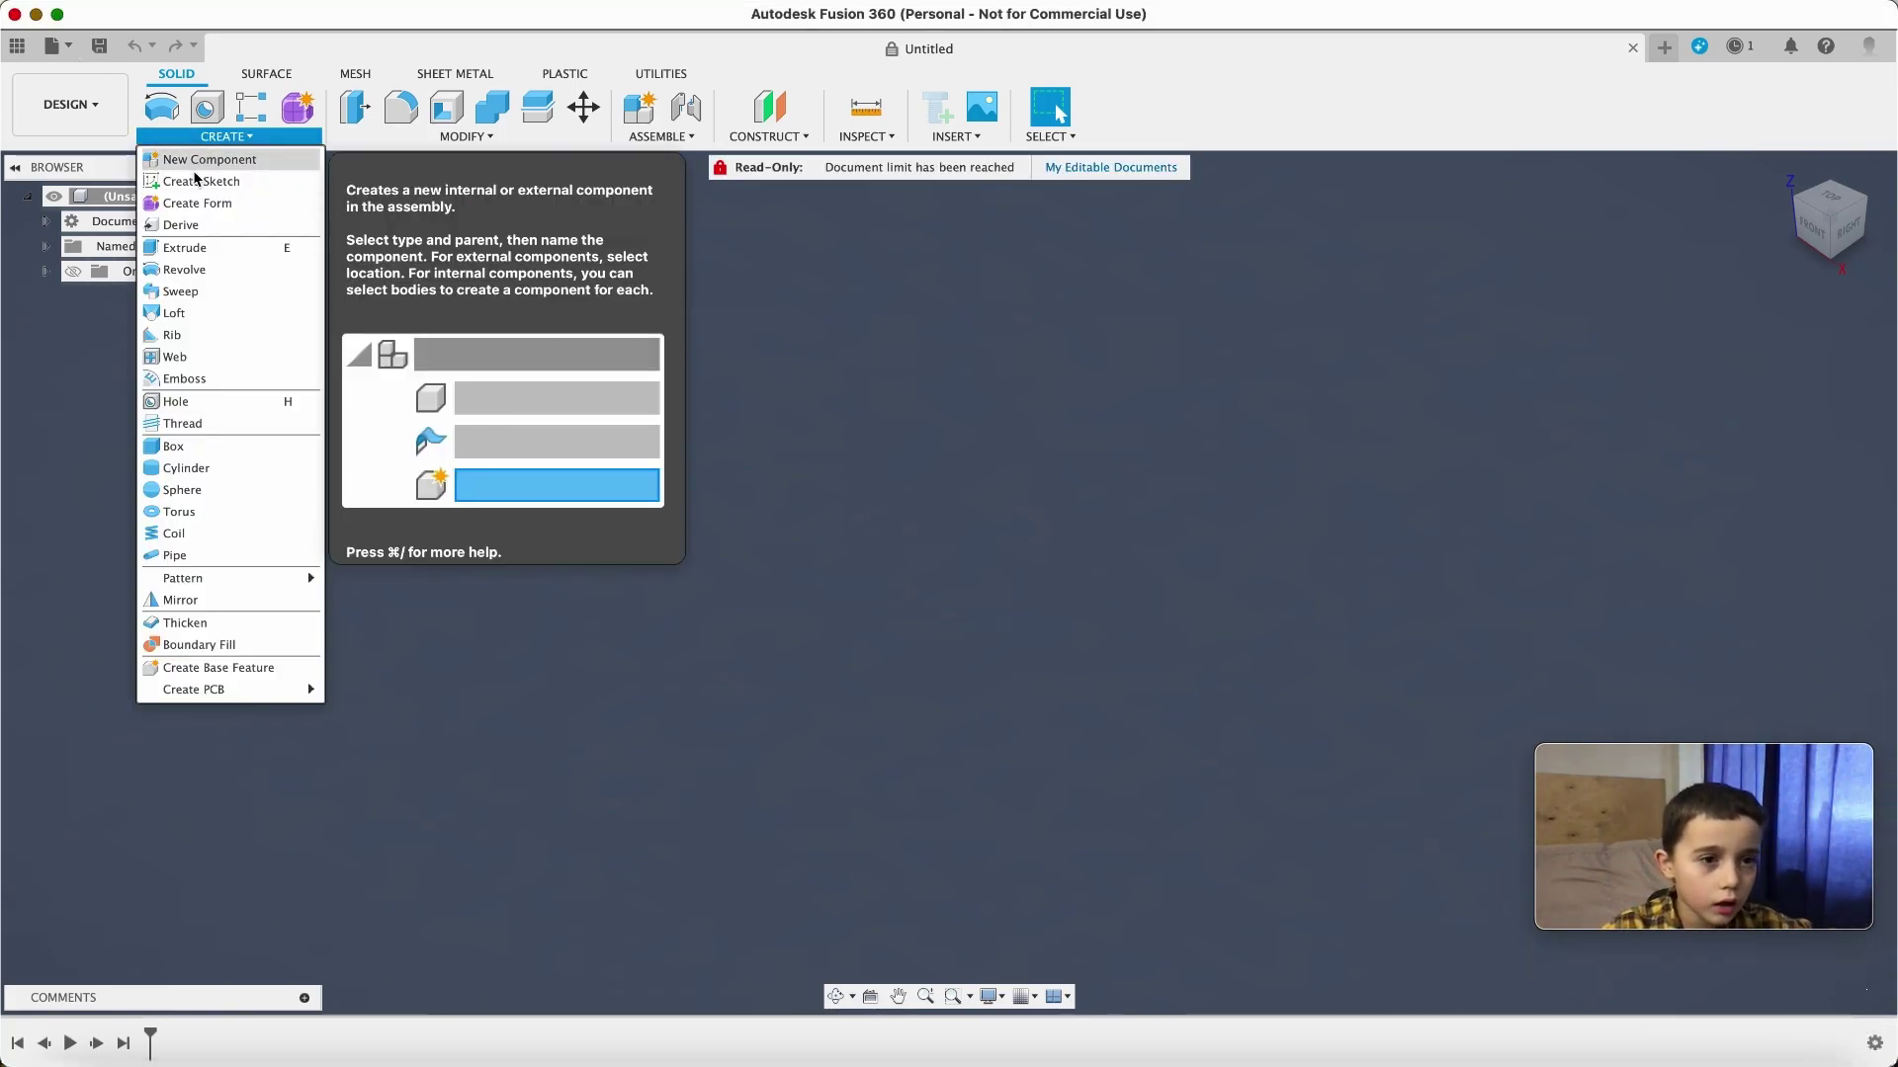
{"action": "left_click", "coordinate": [195, 179]}
{"action": "left_click", "coordinate": [1066, 591]}
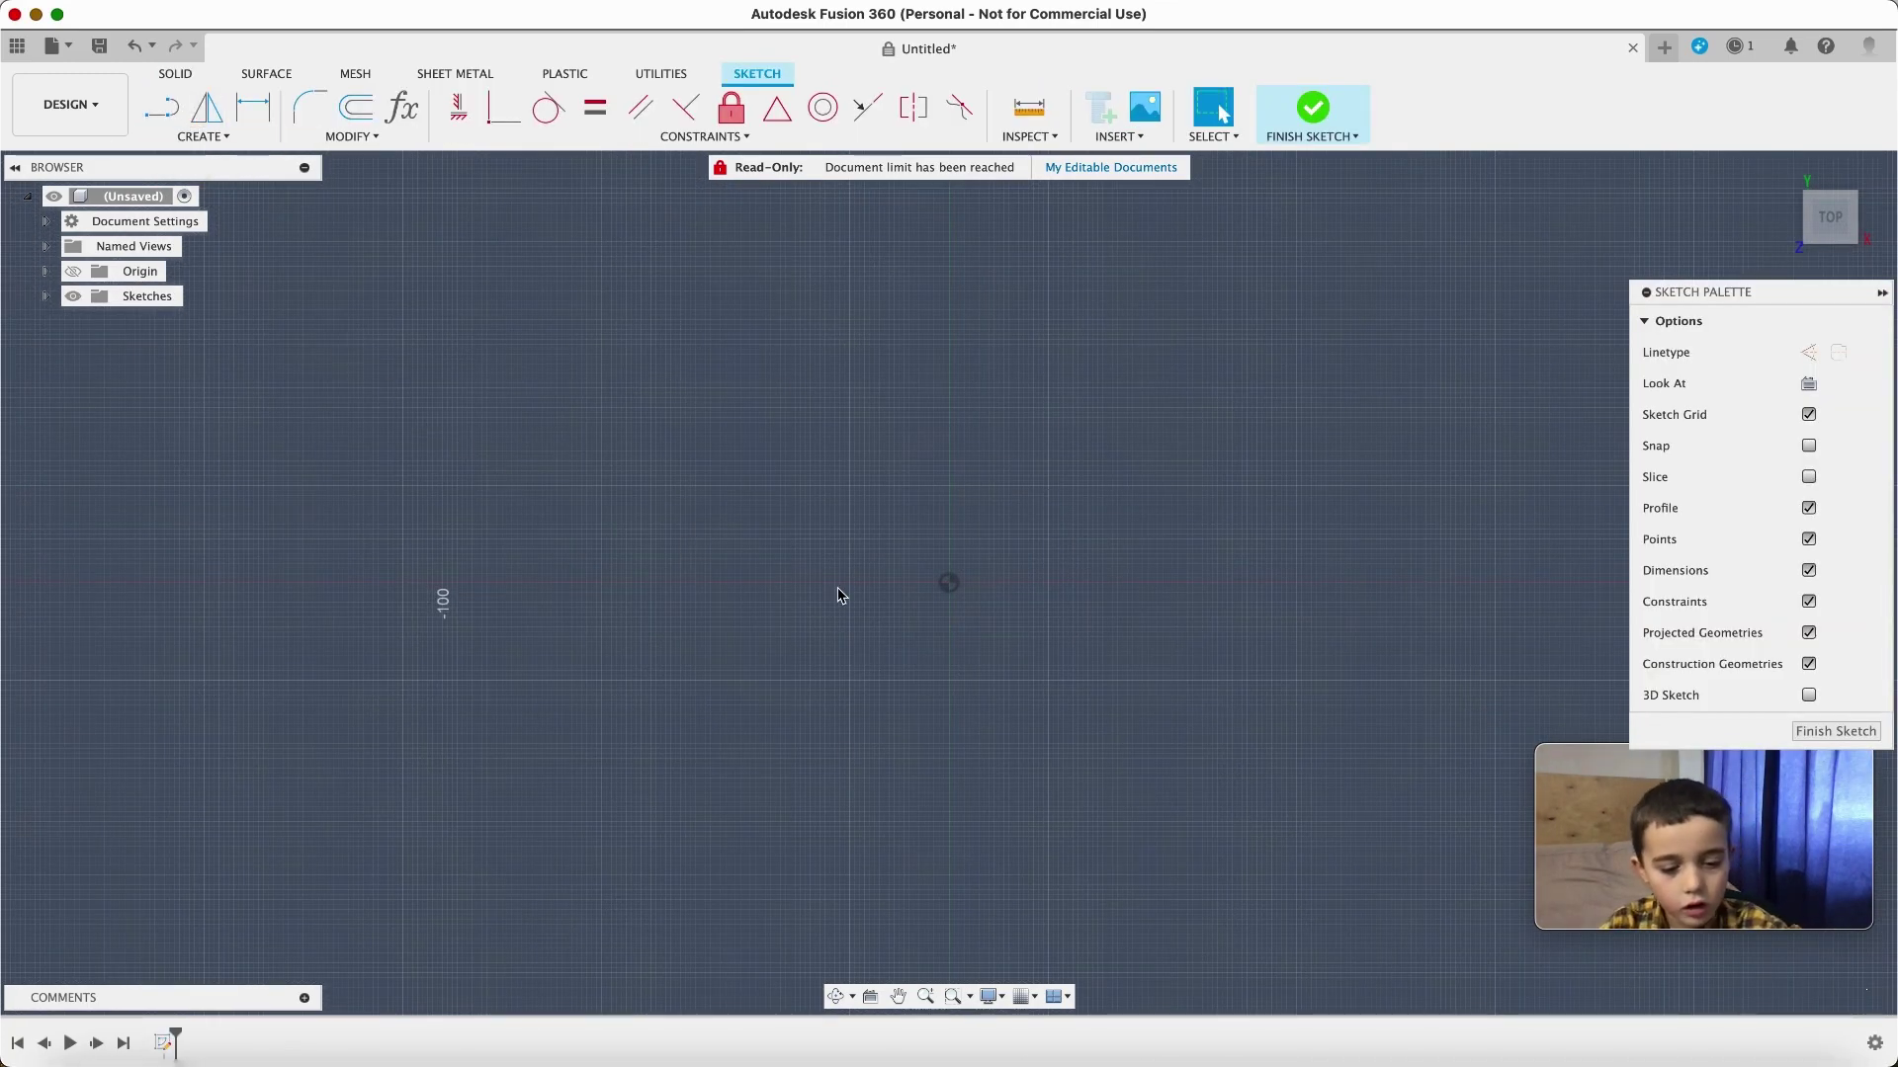
{"action": "key", "text": "c"}
{"action": "left_click", "coordinate": [948, 583]}
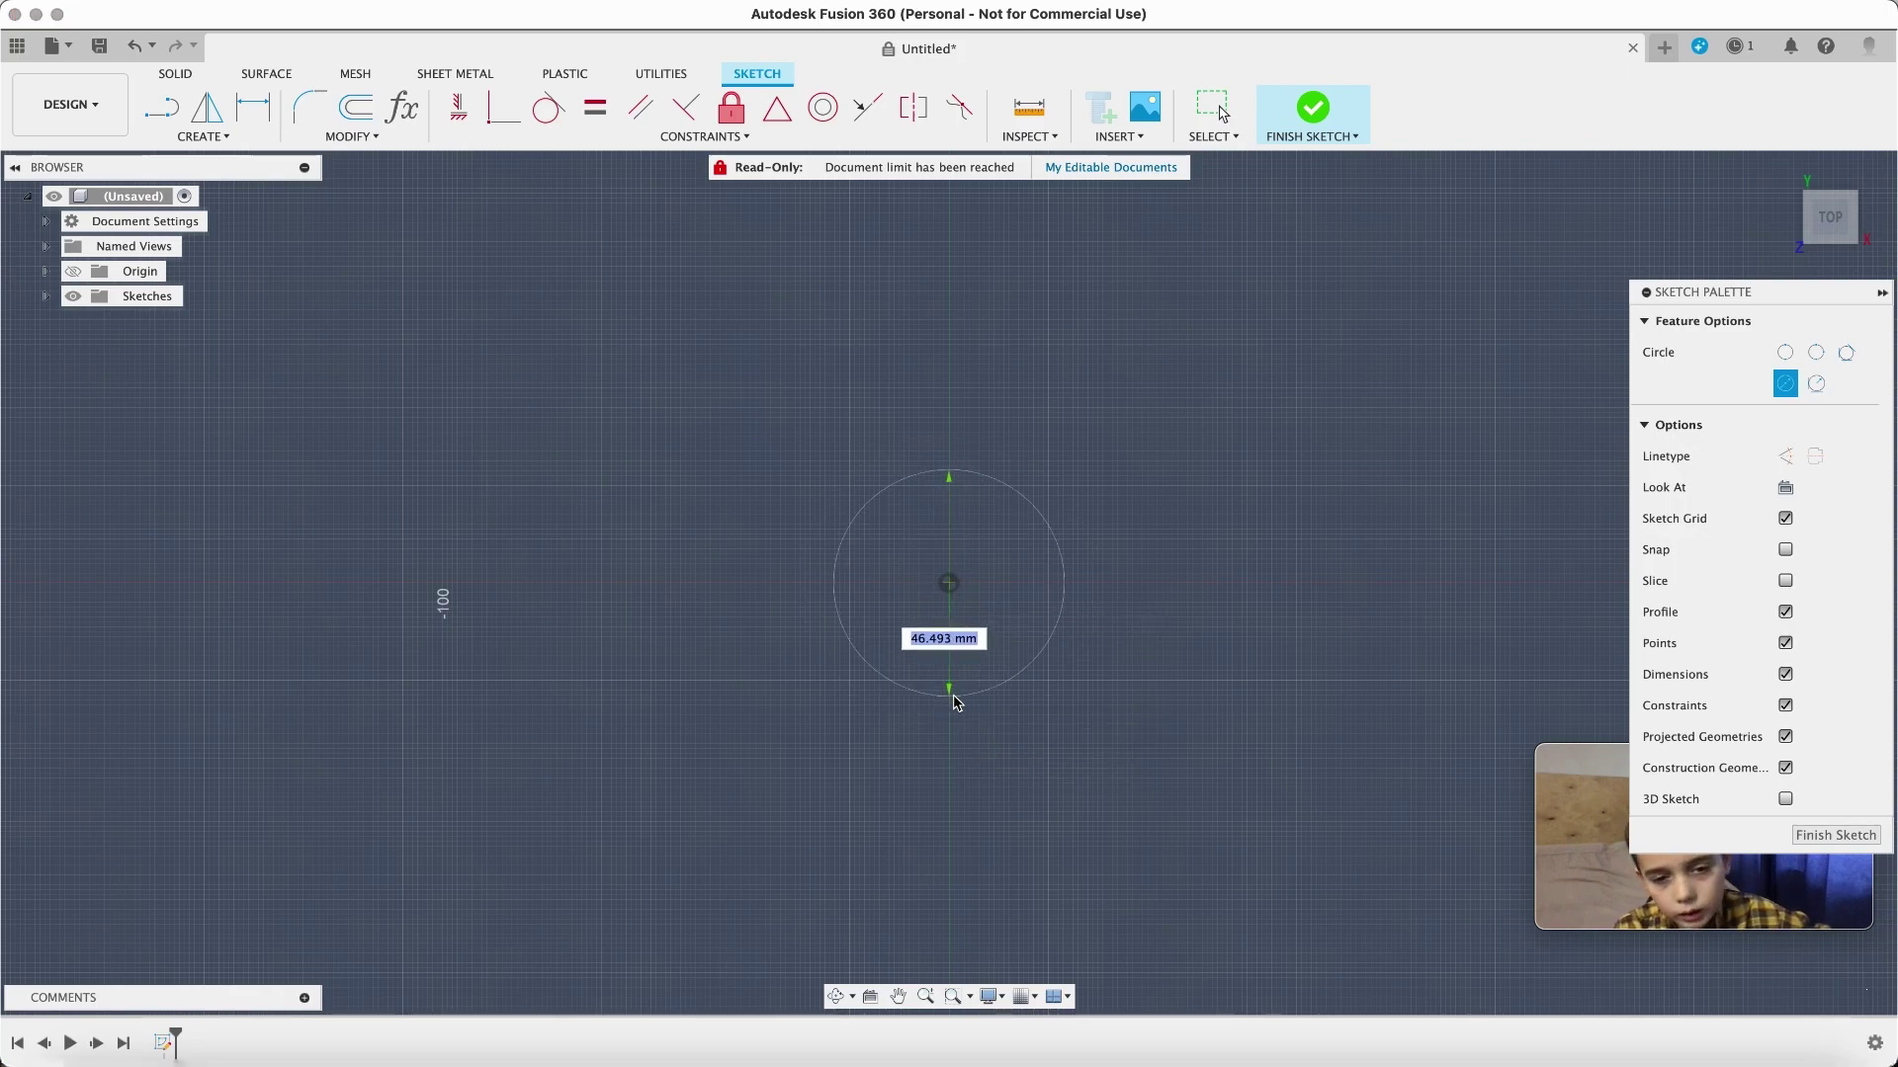
{"action": "type", "text": "24"}
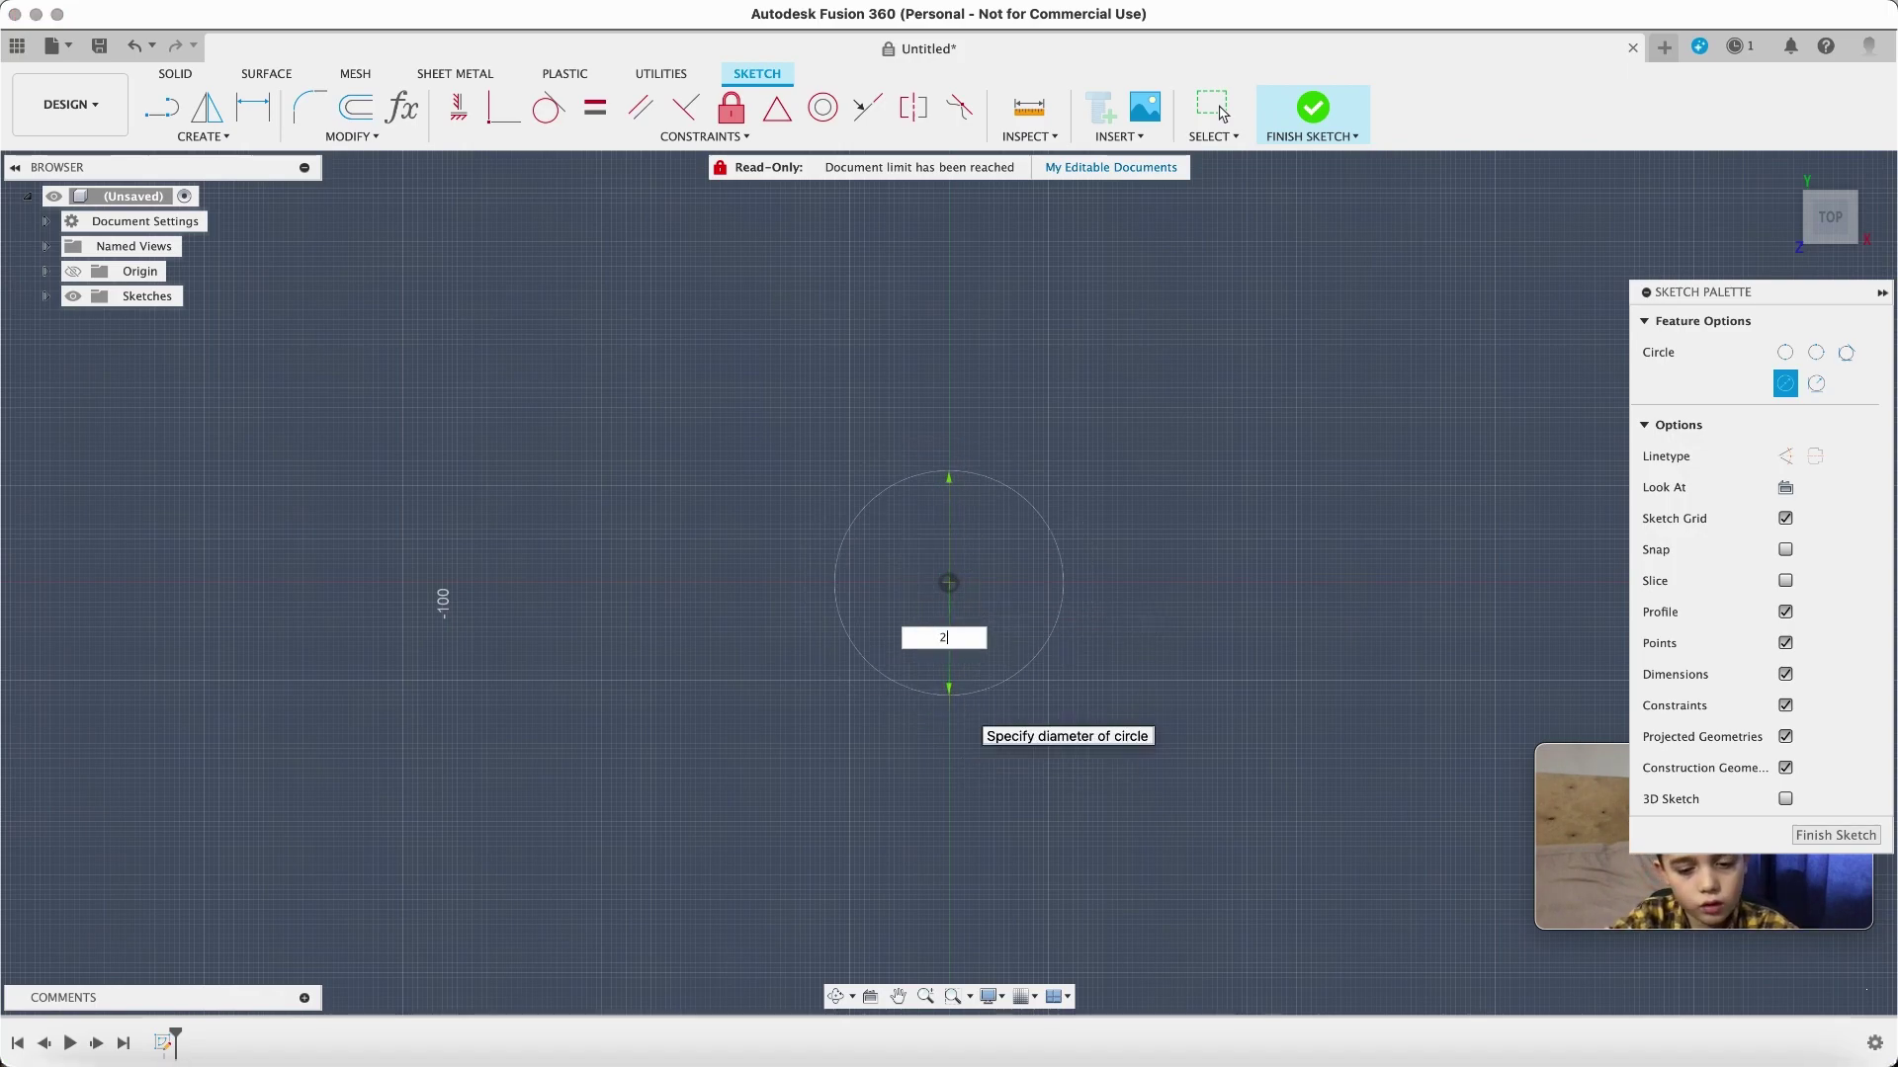
{"action": "left_click", "coordinate": [1222, 112]}
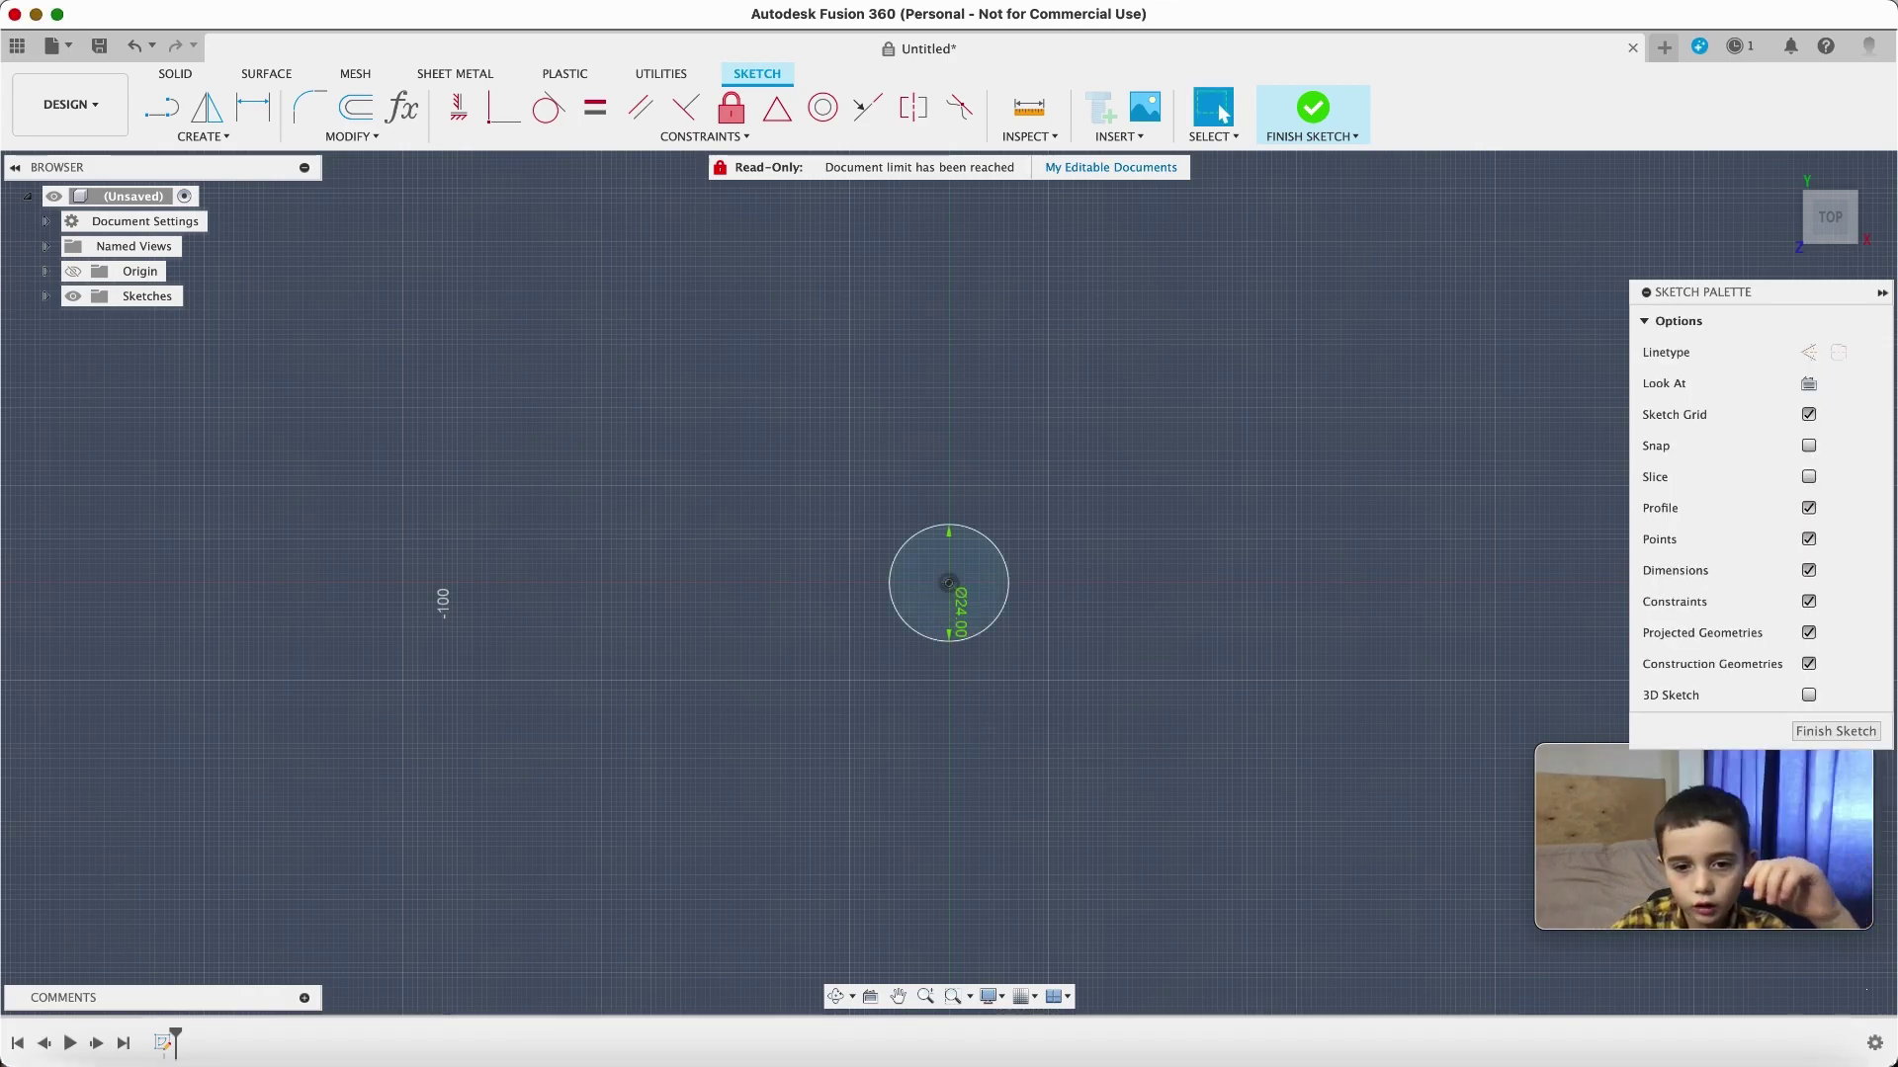
- Offset the 24 mm circle outward by 3 mm
{"action": "key", "text": "o"}
{"action": "left_click", "coordinate": [1008, 595]}
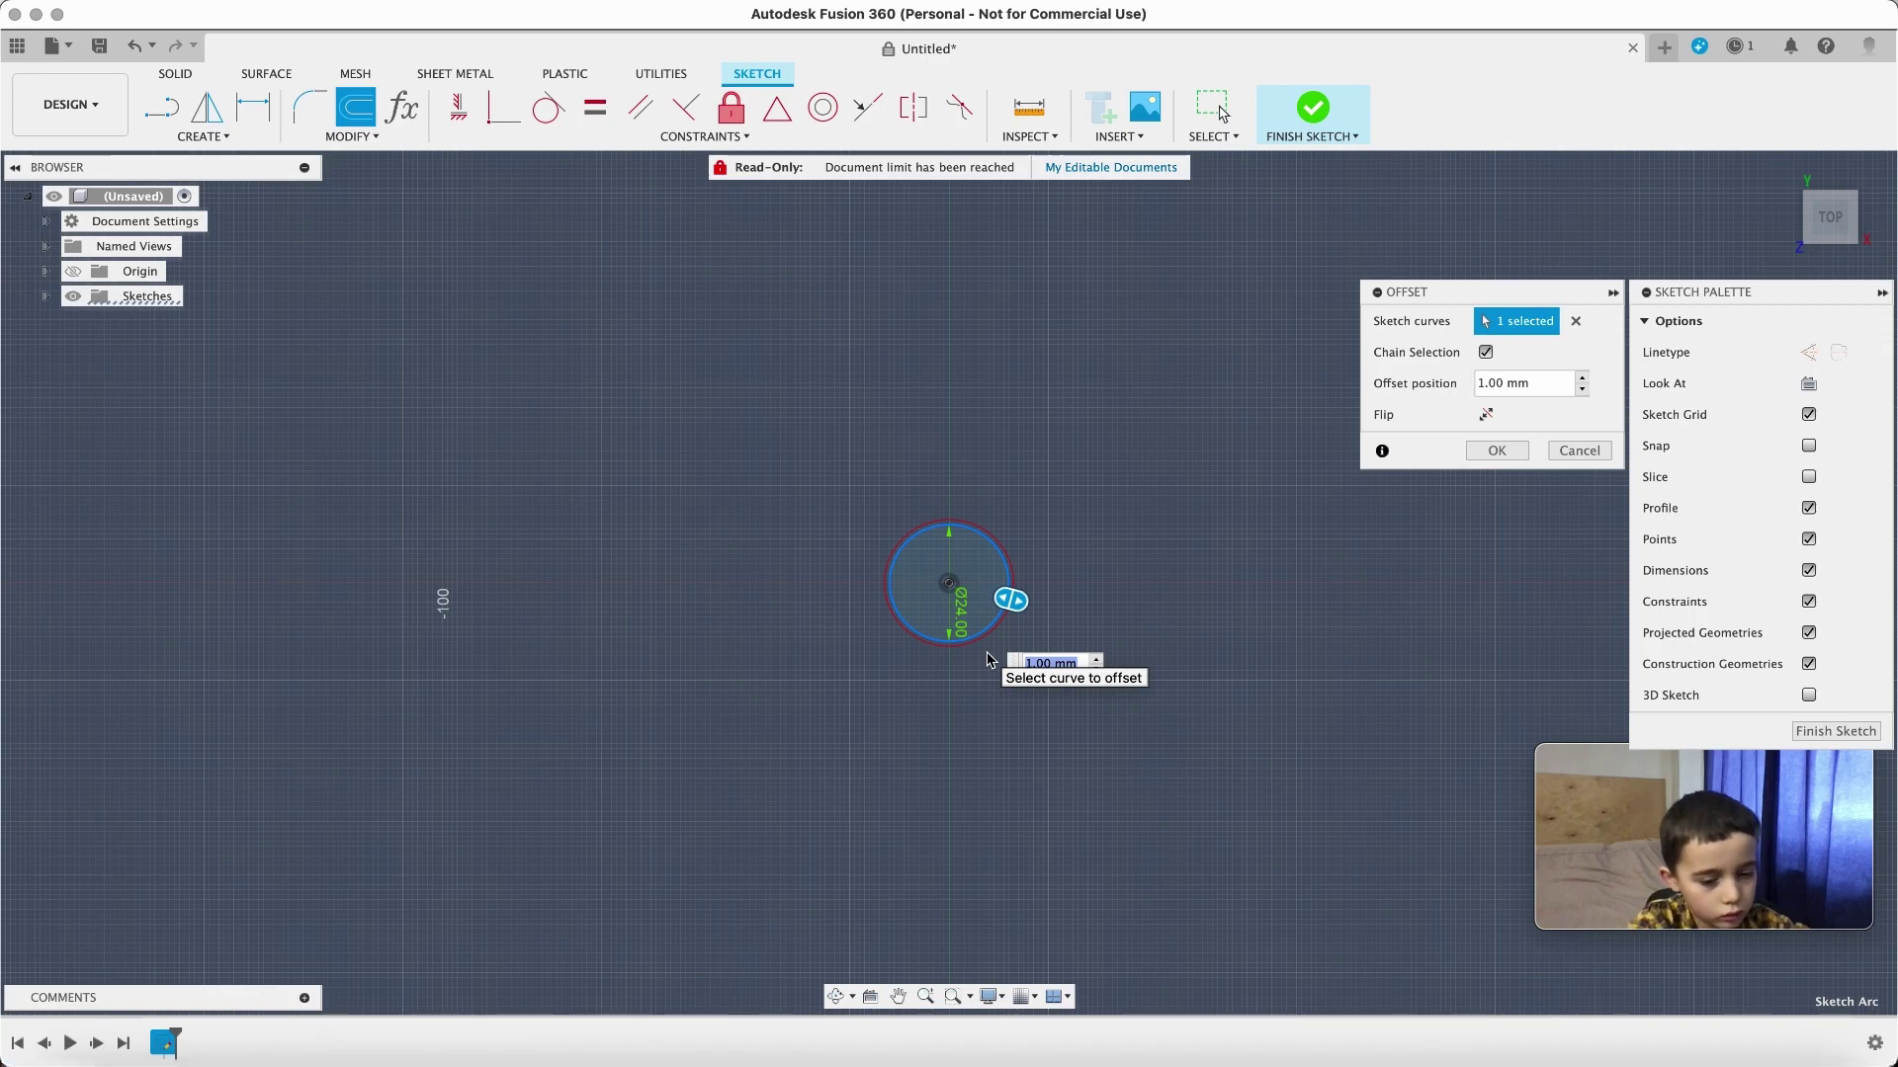
{"action": "type", "text": "3"}
{"action": "key", "text": "Return"}
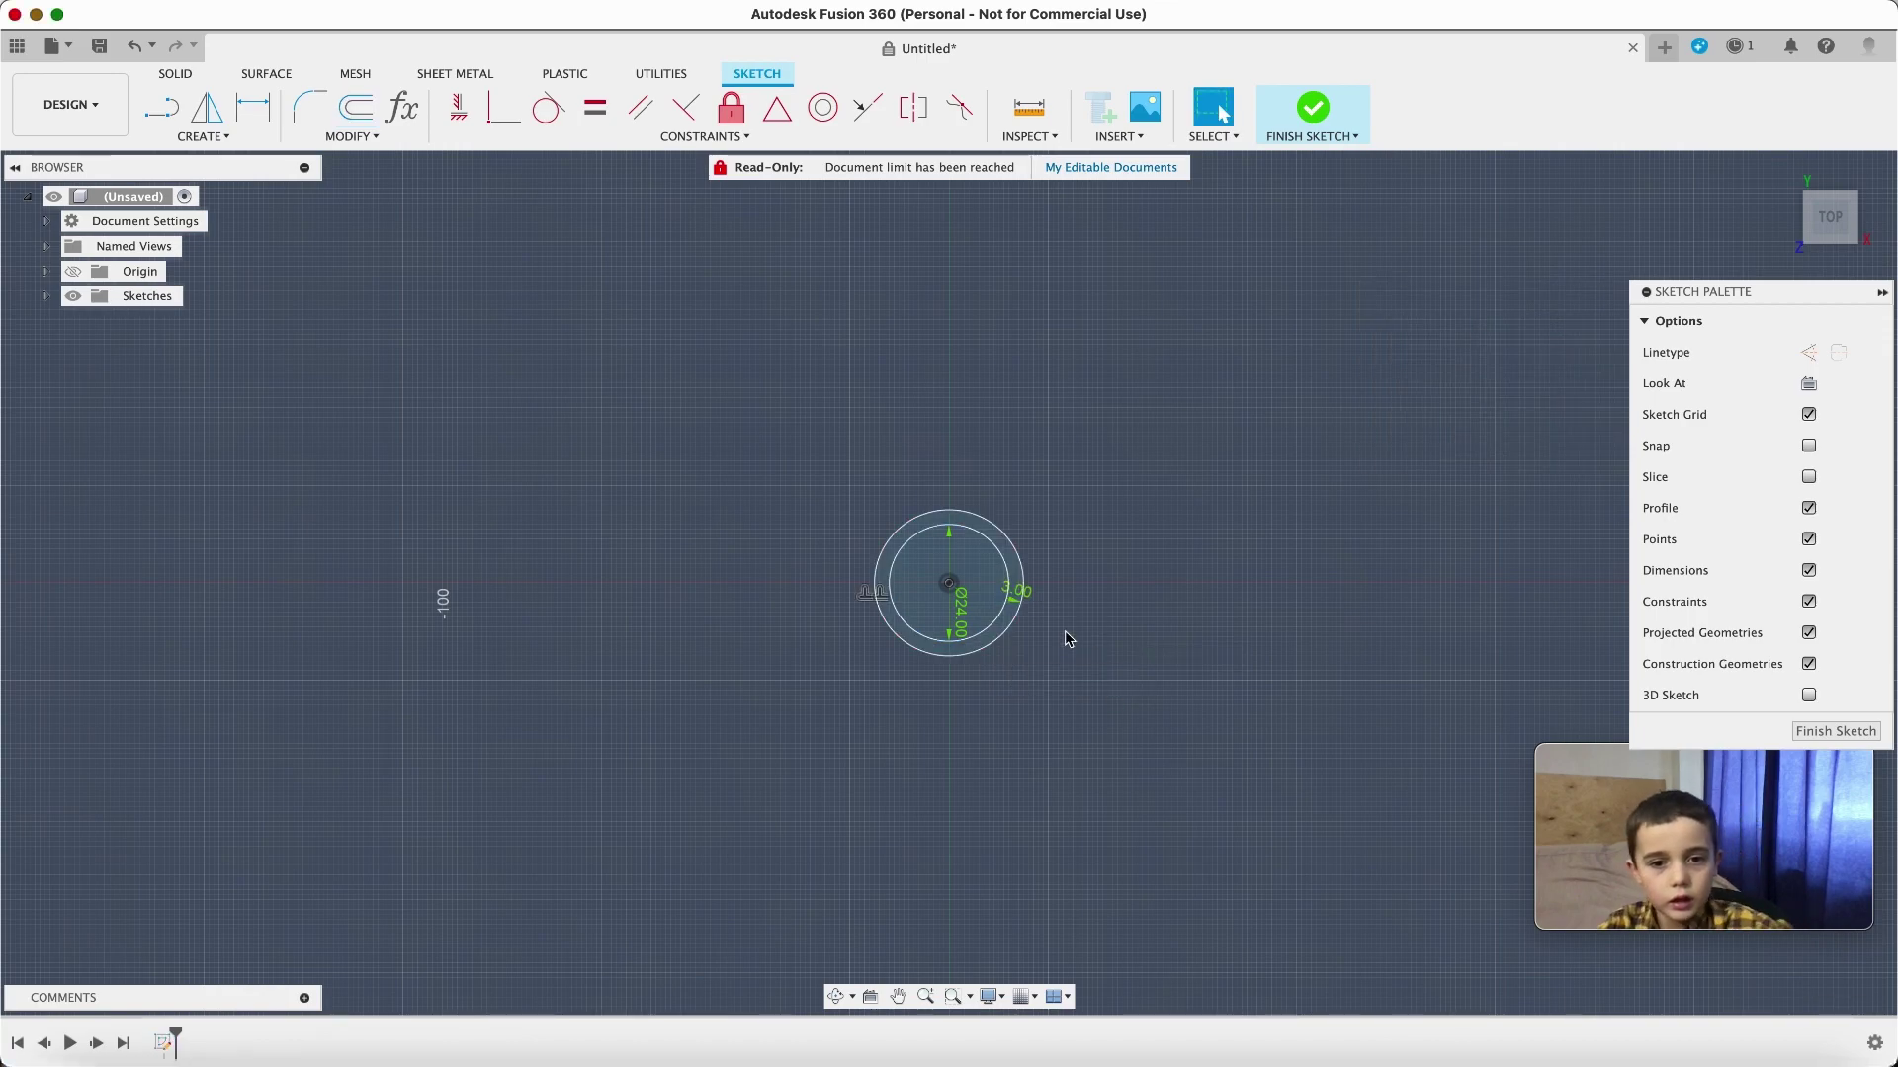
- Draw a 46 mm diameter circle centred on the origin, around the two existing circles
{"action": "key", "text": "c"}
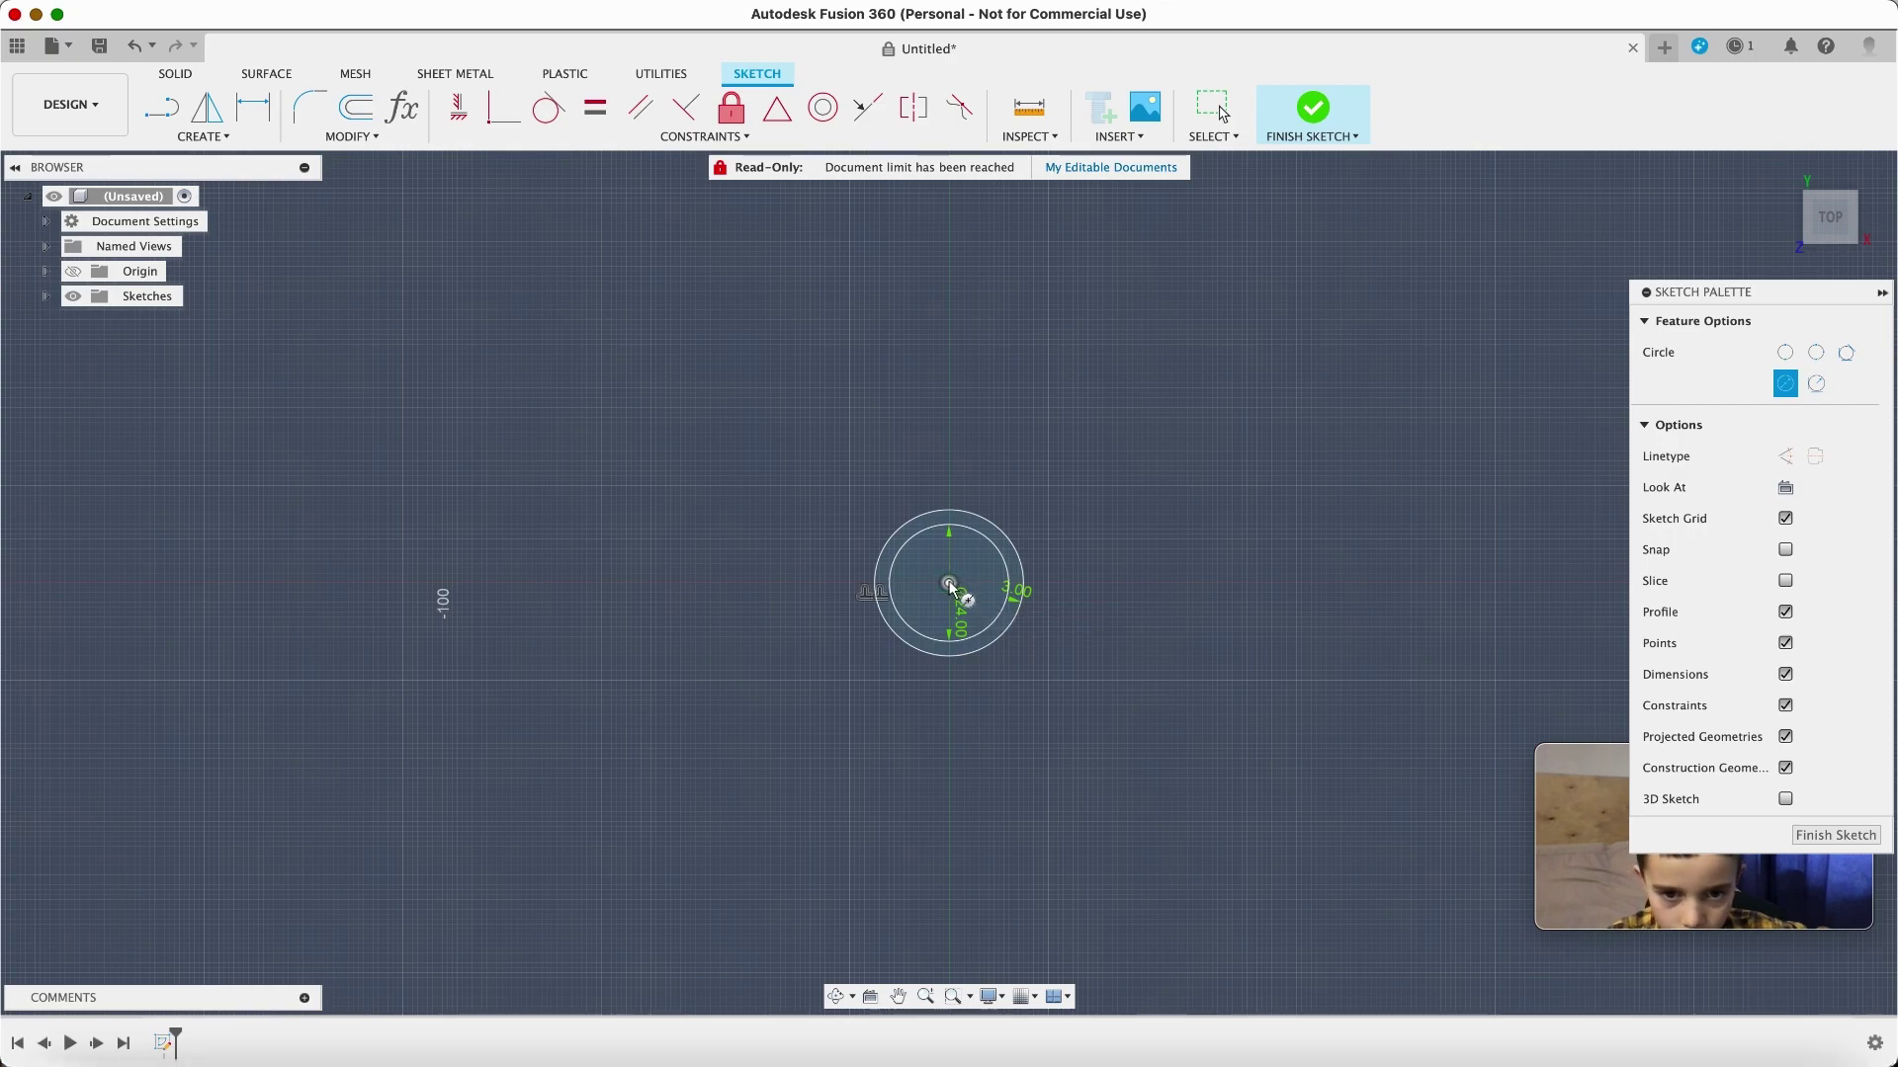
{"action": "left_click", "coordinate": [949, 583]}
{"action": "type", "text": "46"}
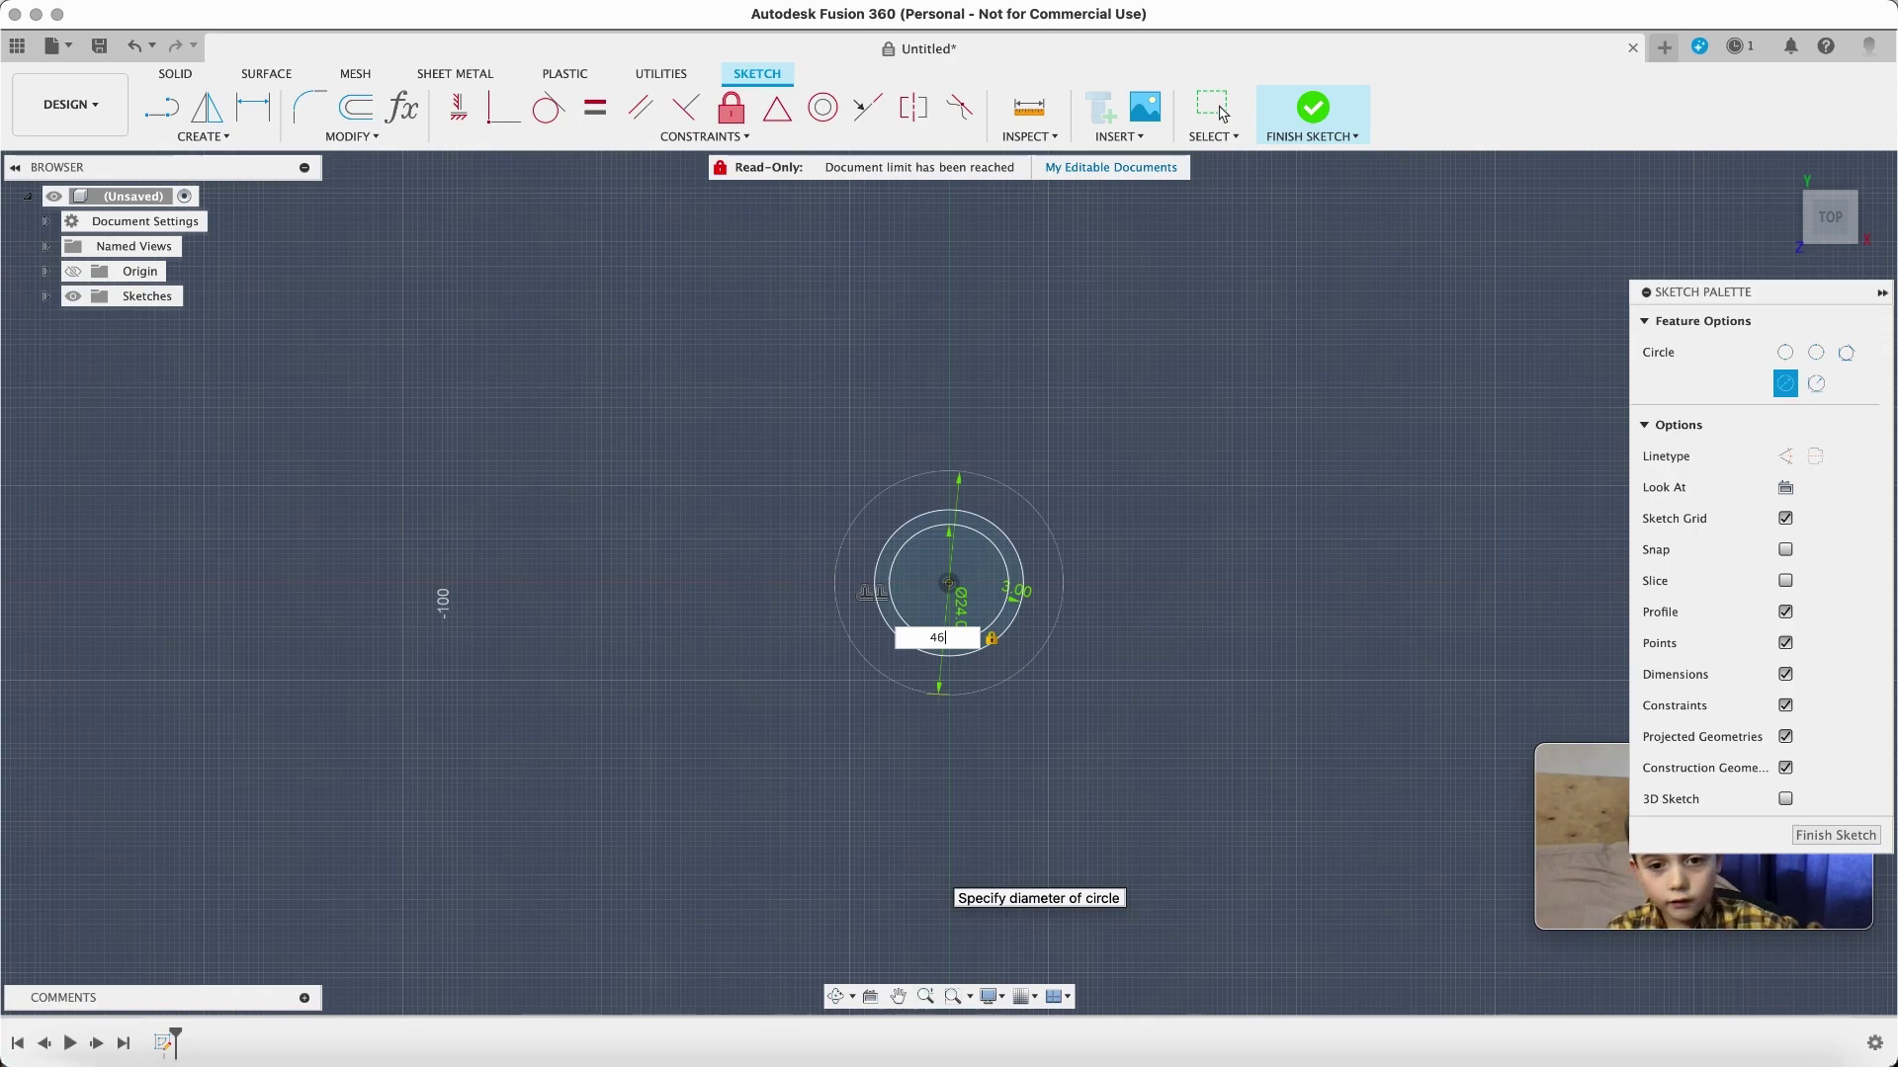
{"action": "left_click", "coordinate": [1223, 114]}
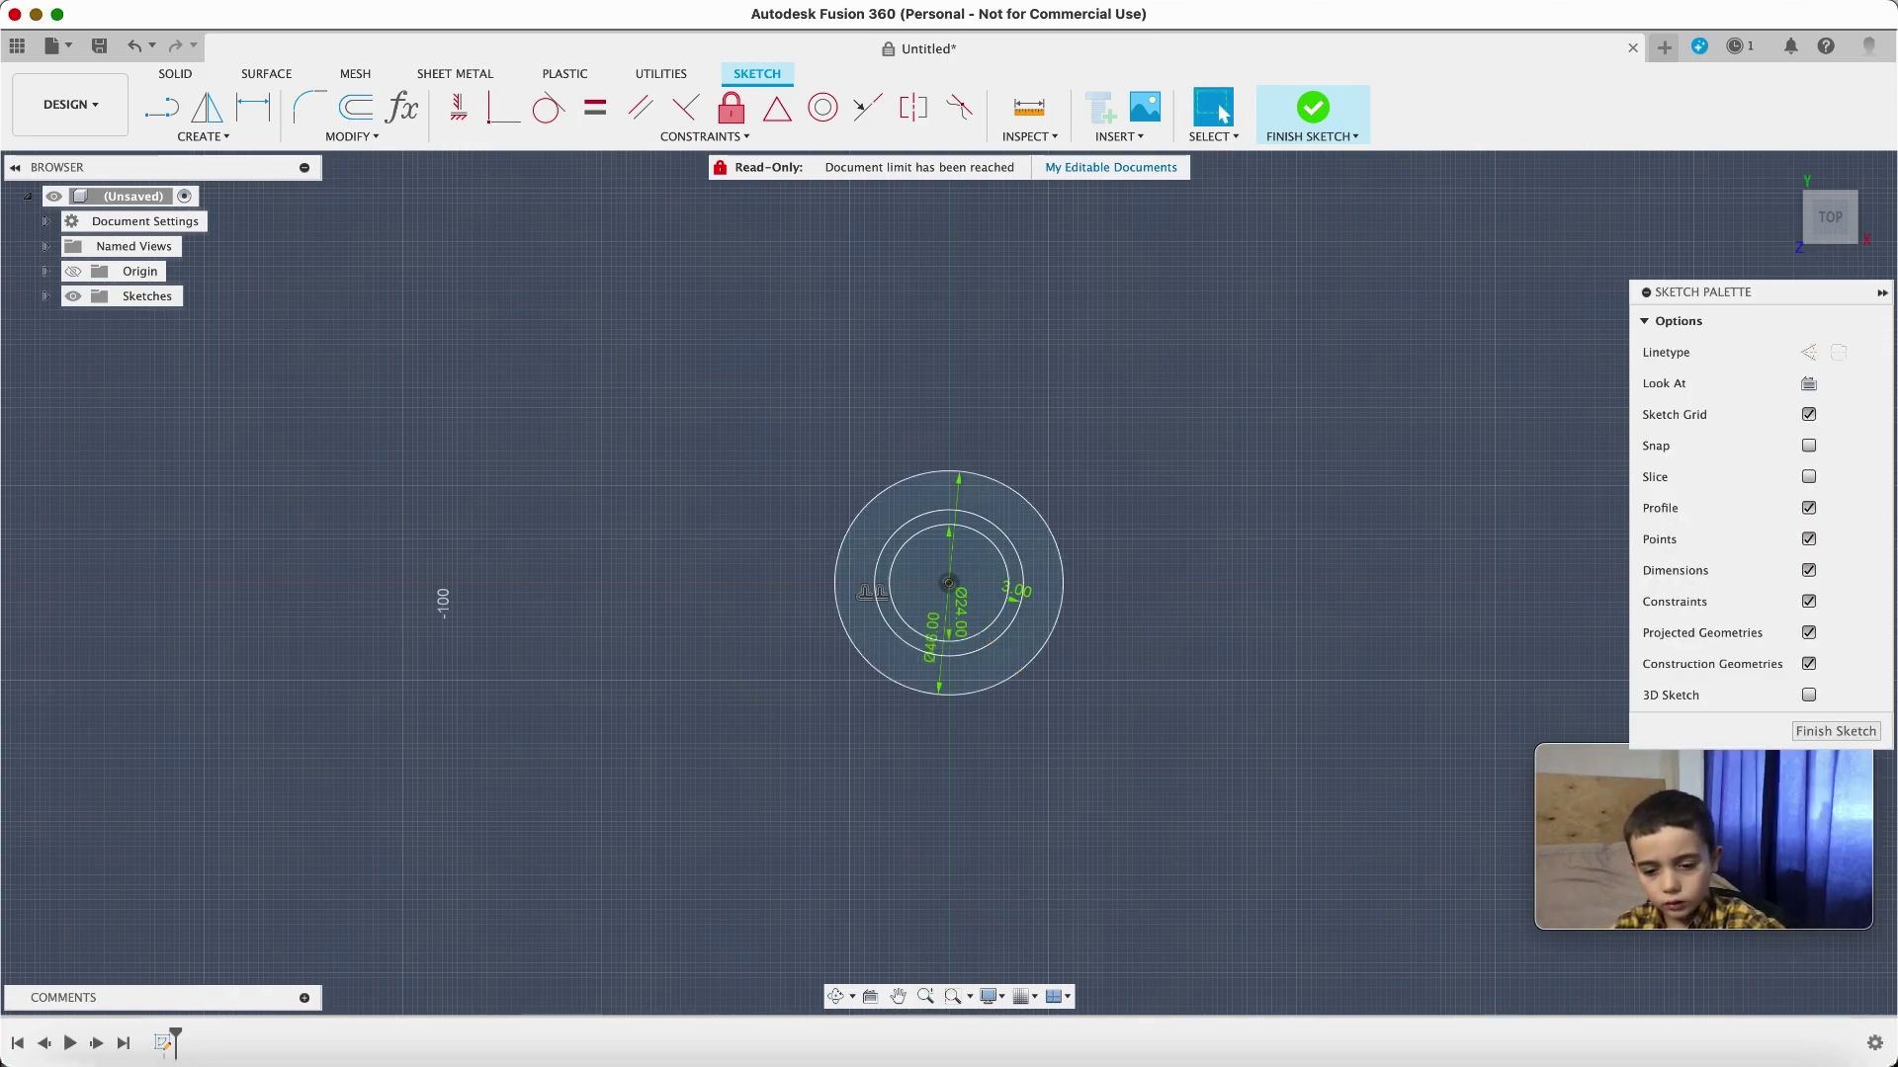
- Offset the 46 mm circle outward by 5 mm and finish the sketch
{"action": "key", "text": "o"}
{"action": "left_click", "coordinate": [1065, 624]}
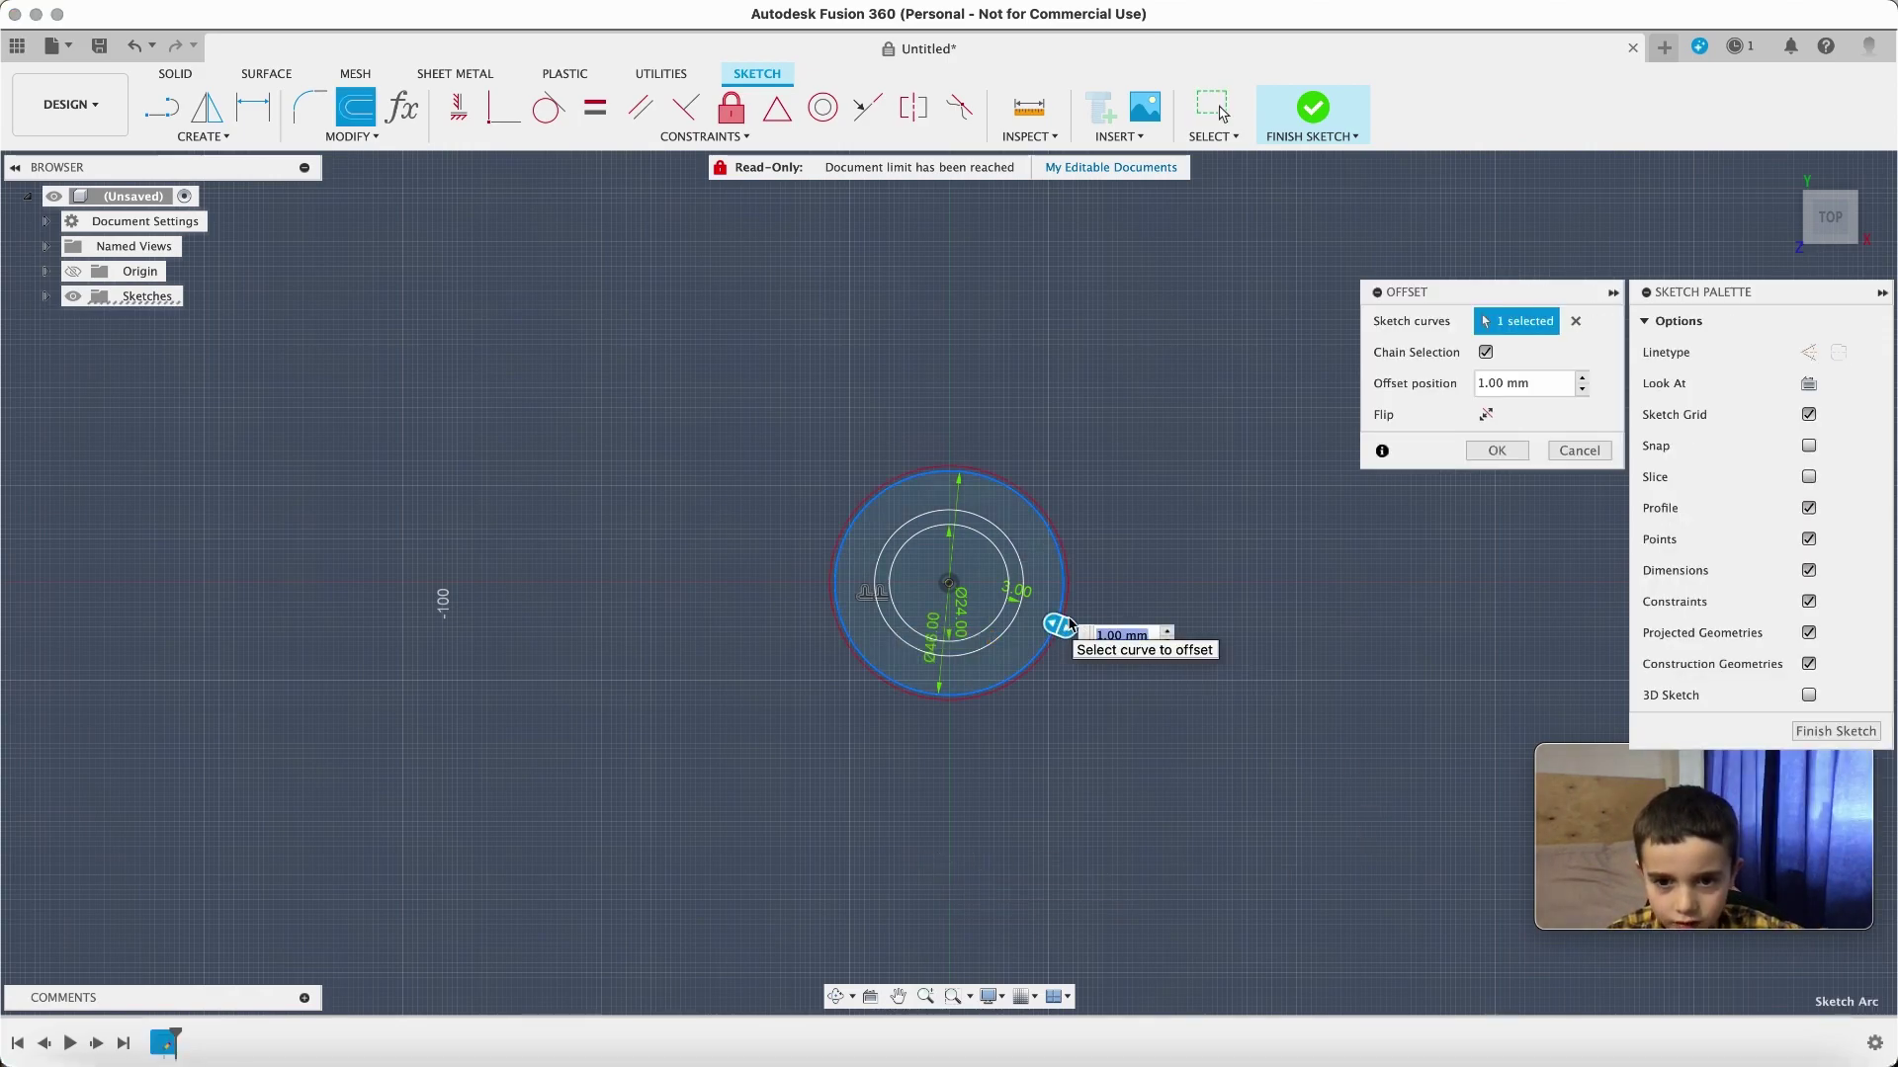
{"action": "type", "text": "5"}
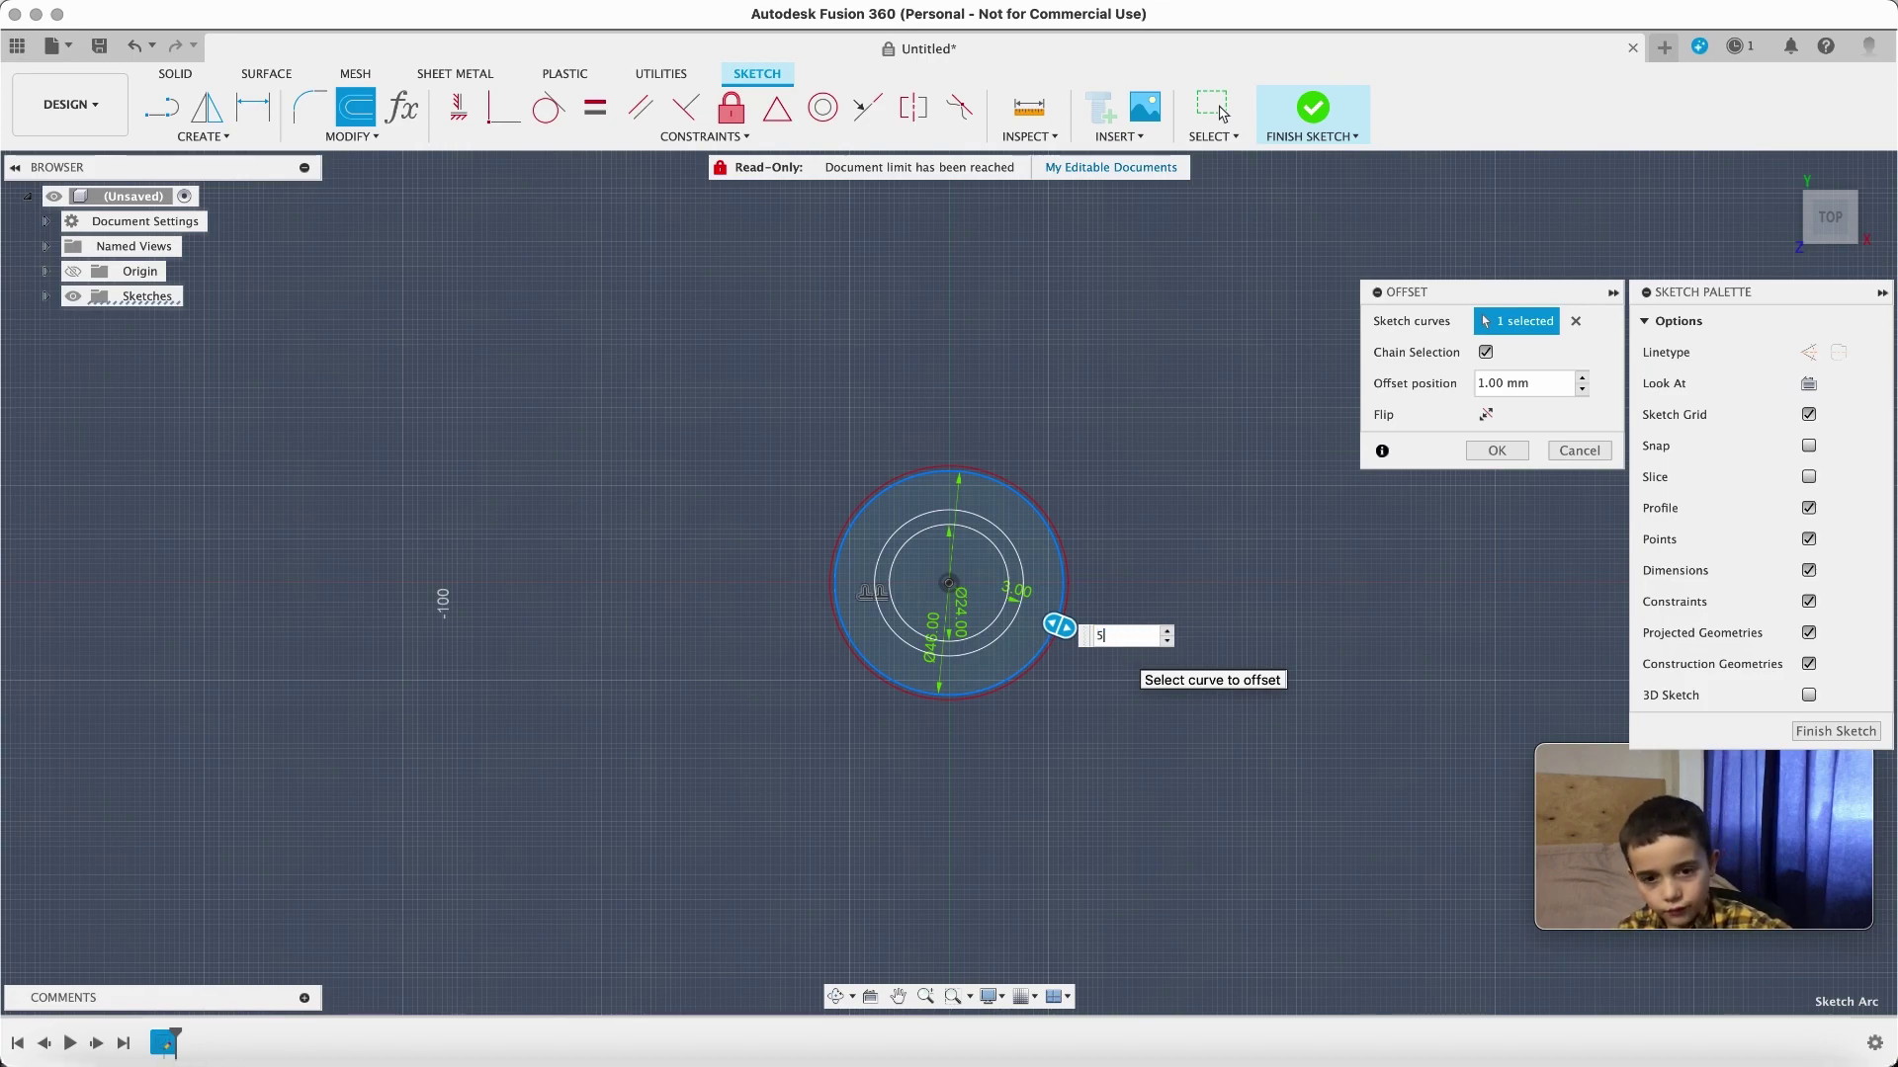
{"action": "left_click", "coordinate": [1507, 451]}
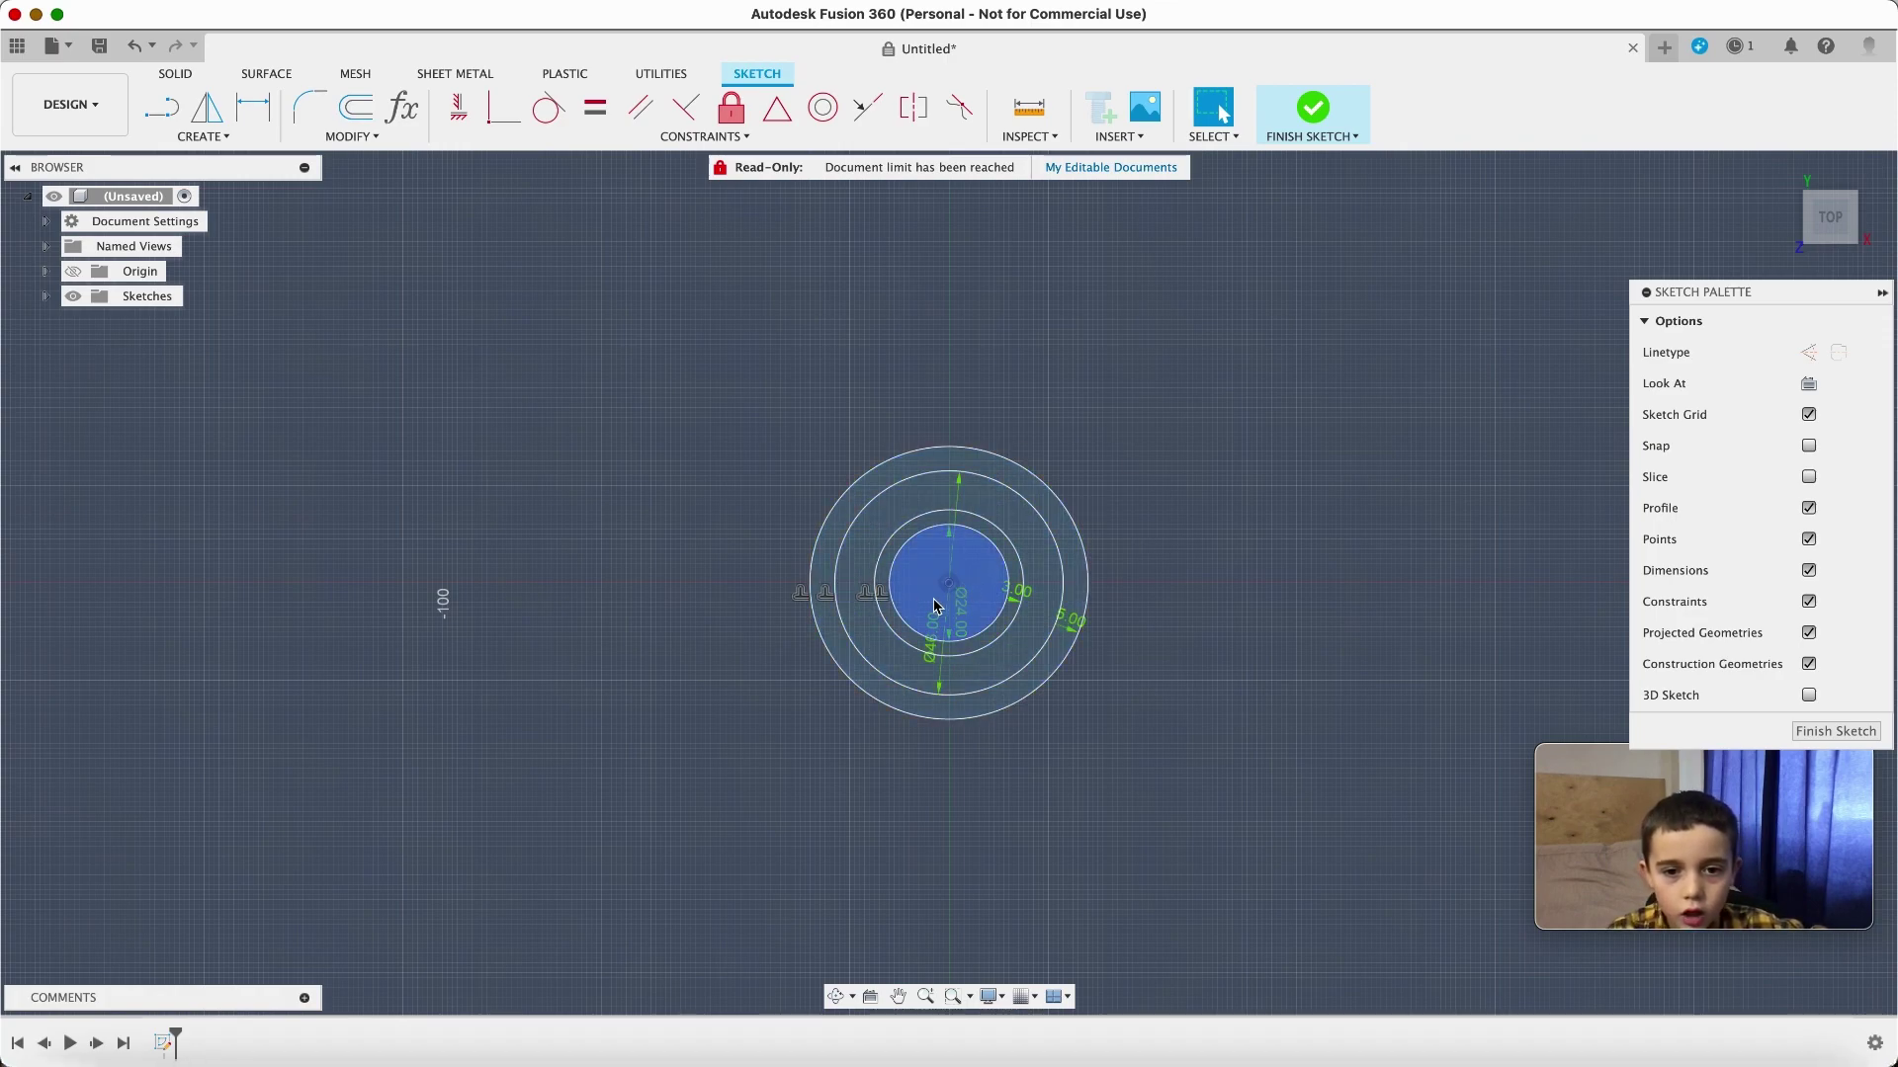
{"action": "left_click", "coordinate": [1840, 732]}
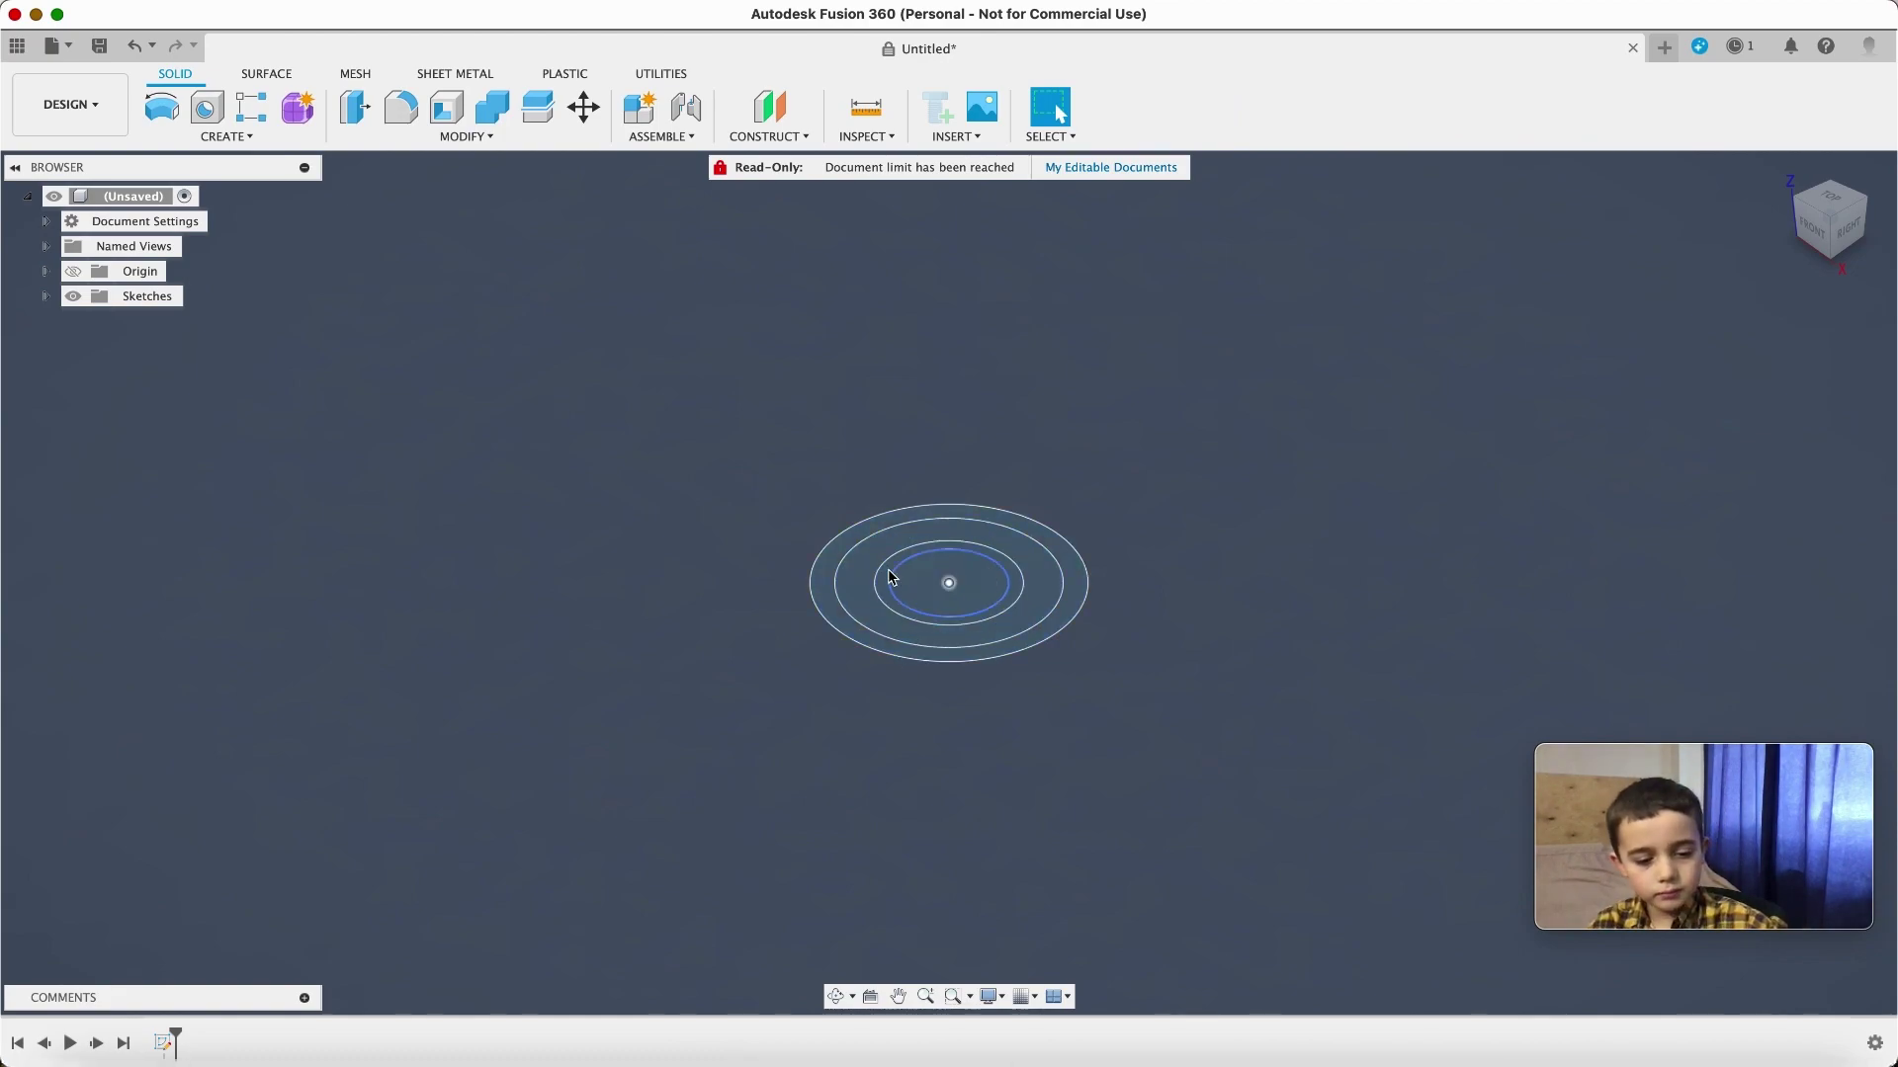
- Extrude the narrow inner ring and the outermost ring profiles 16 mm as new bodies
{"action": "key", "text": "e"}
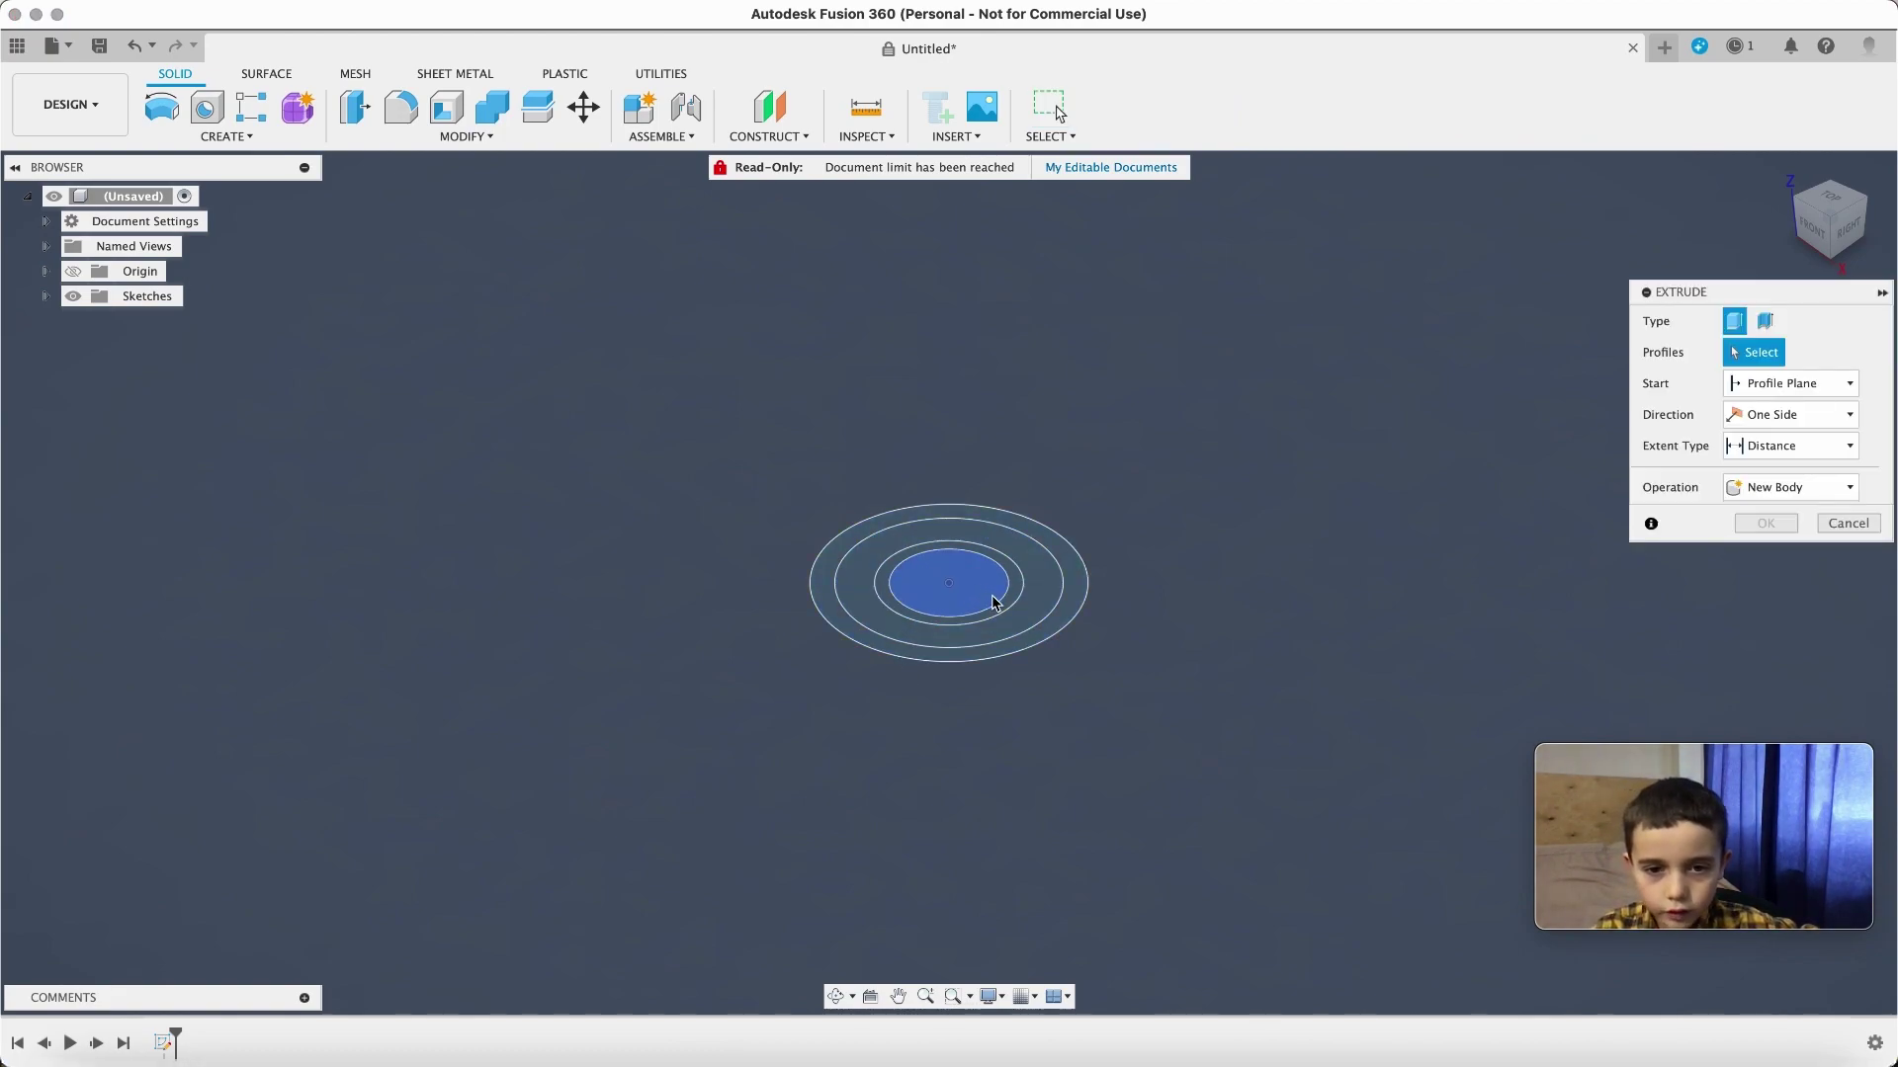
{"action": "left_click", "coordinate": [1000, 615]}
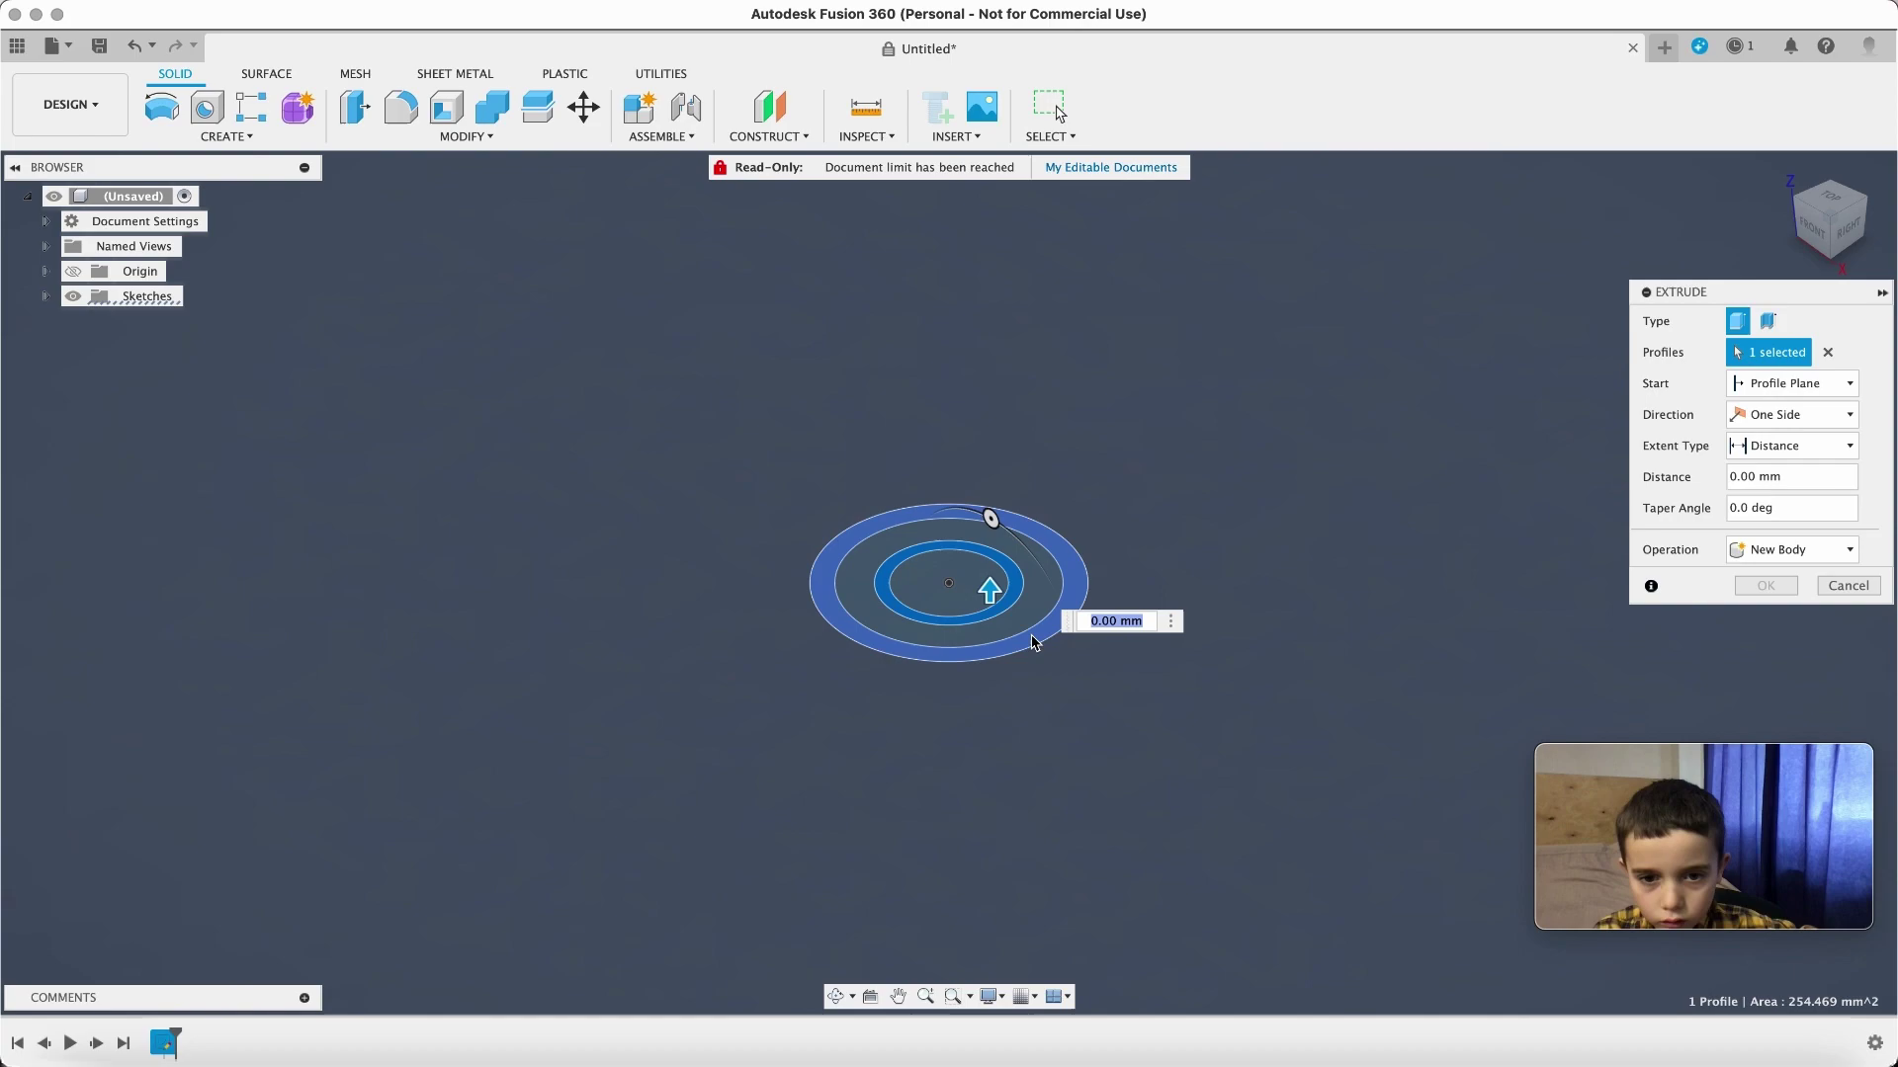
{"action": "left_click", "coordinate": [1032, 642]}
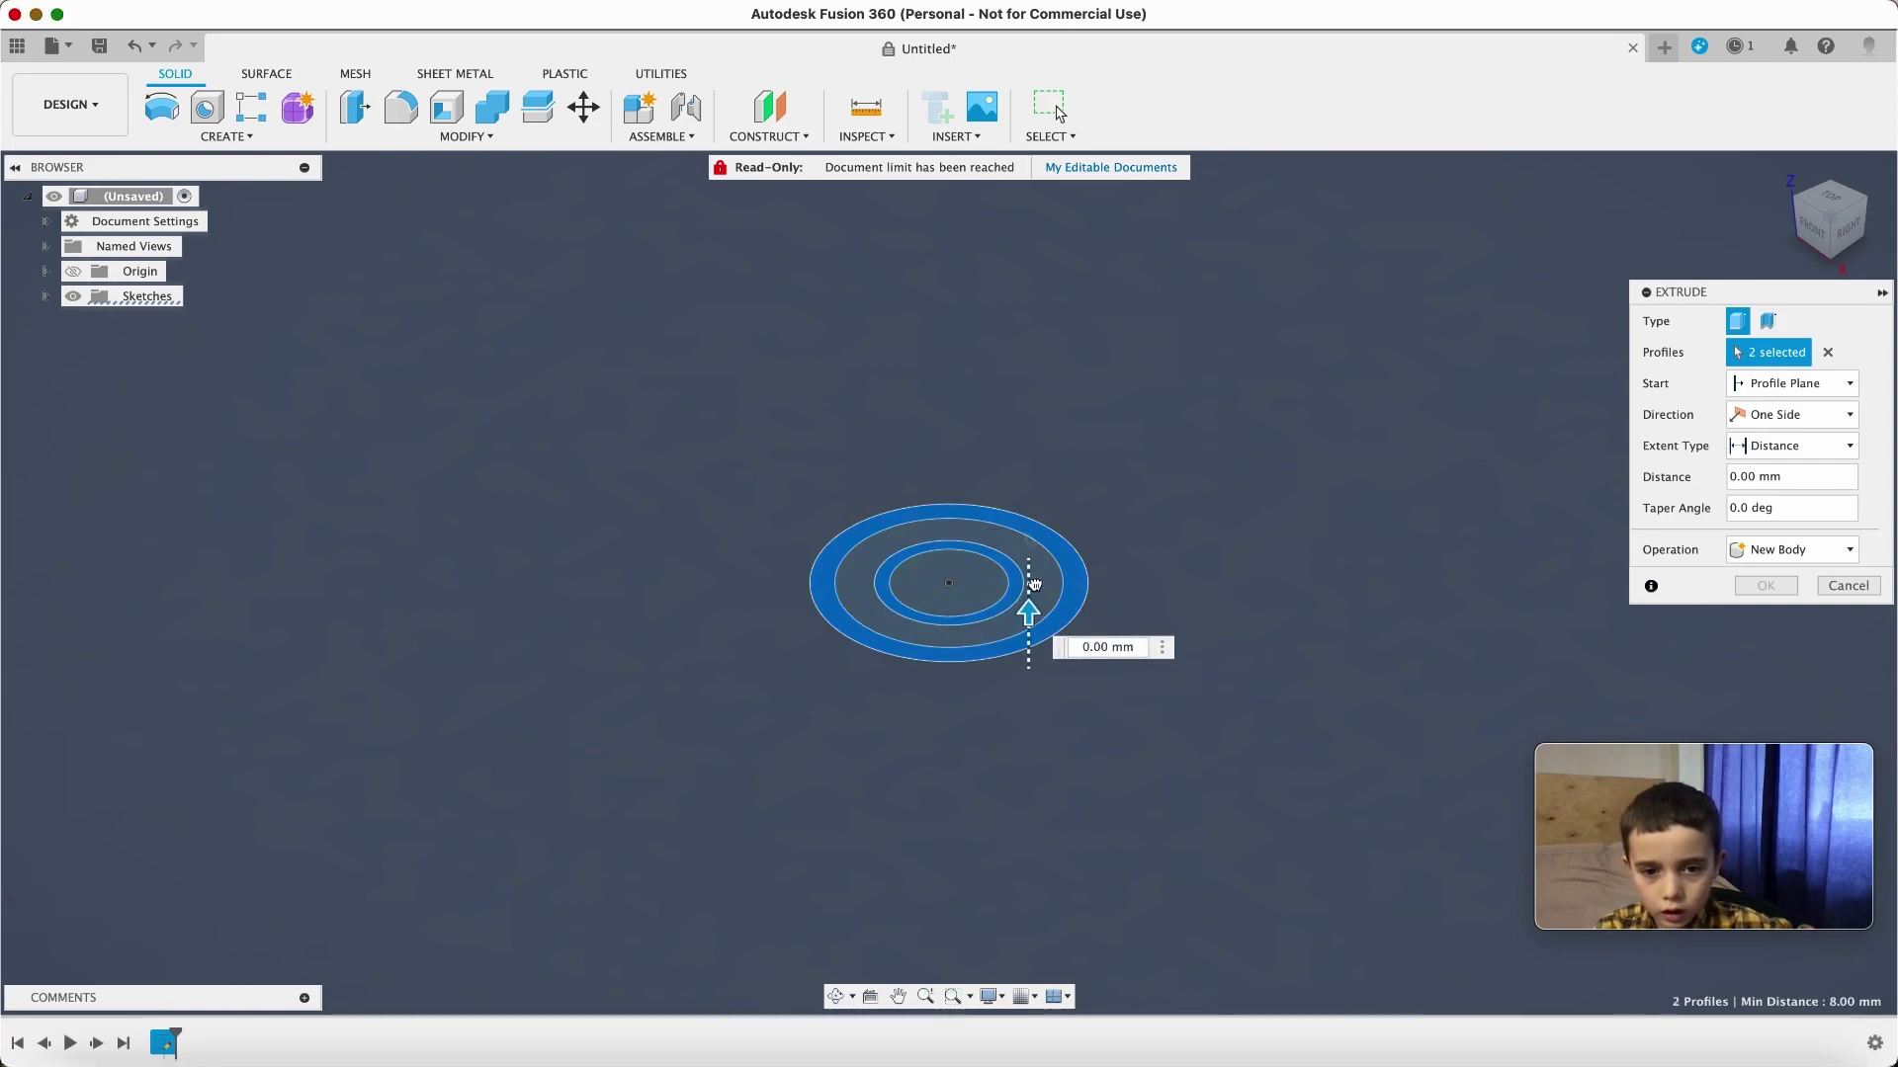
{"action": "left_click_drag", "start_coordinate": [1026, 609], "coordinate": [1025, 499]}
{"action": "type", "text": "15"}
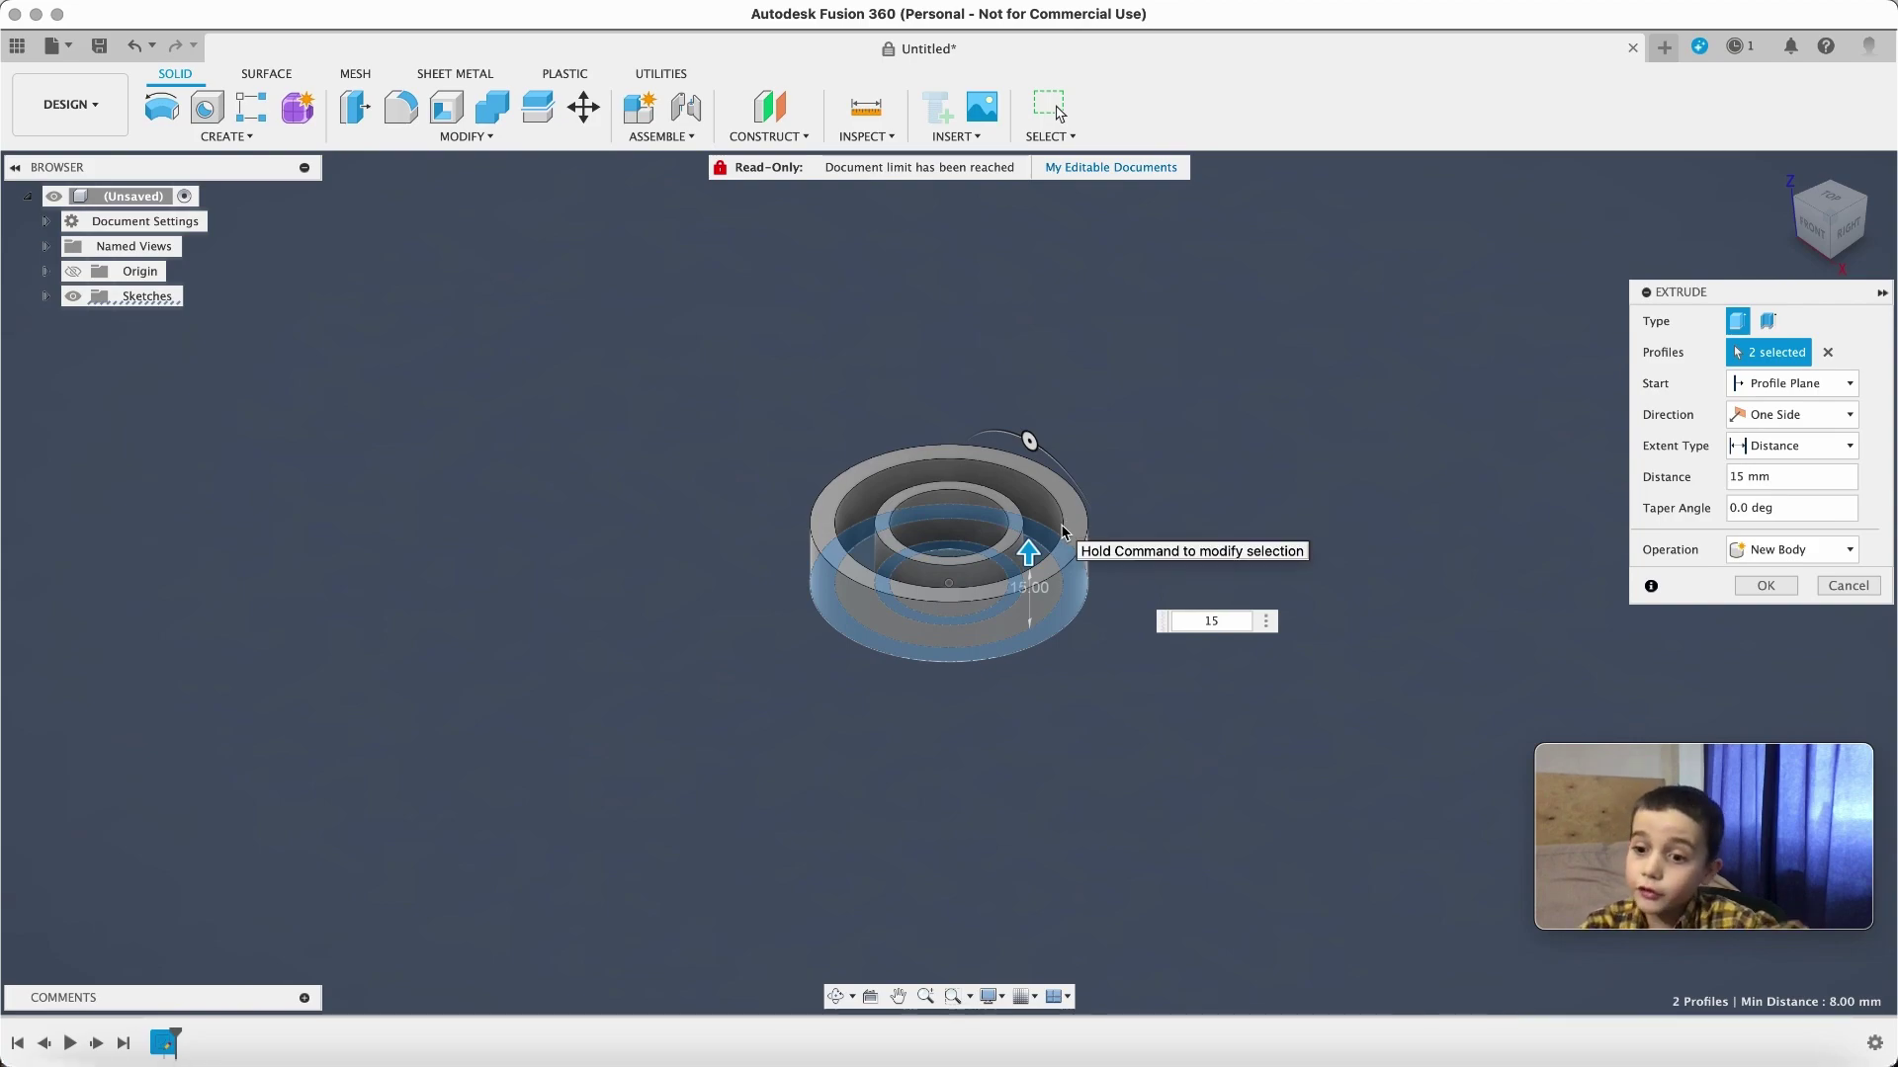
{"action": "type", "text": "6"}
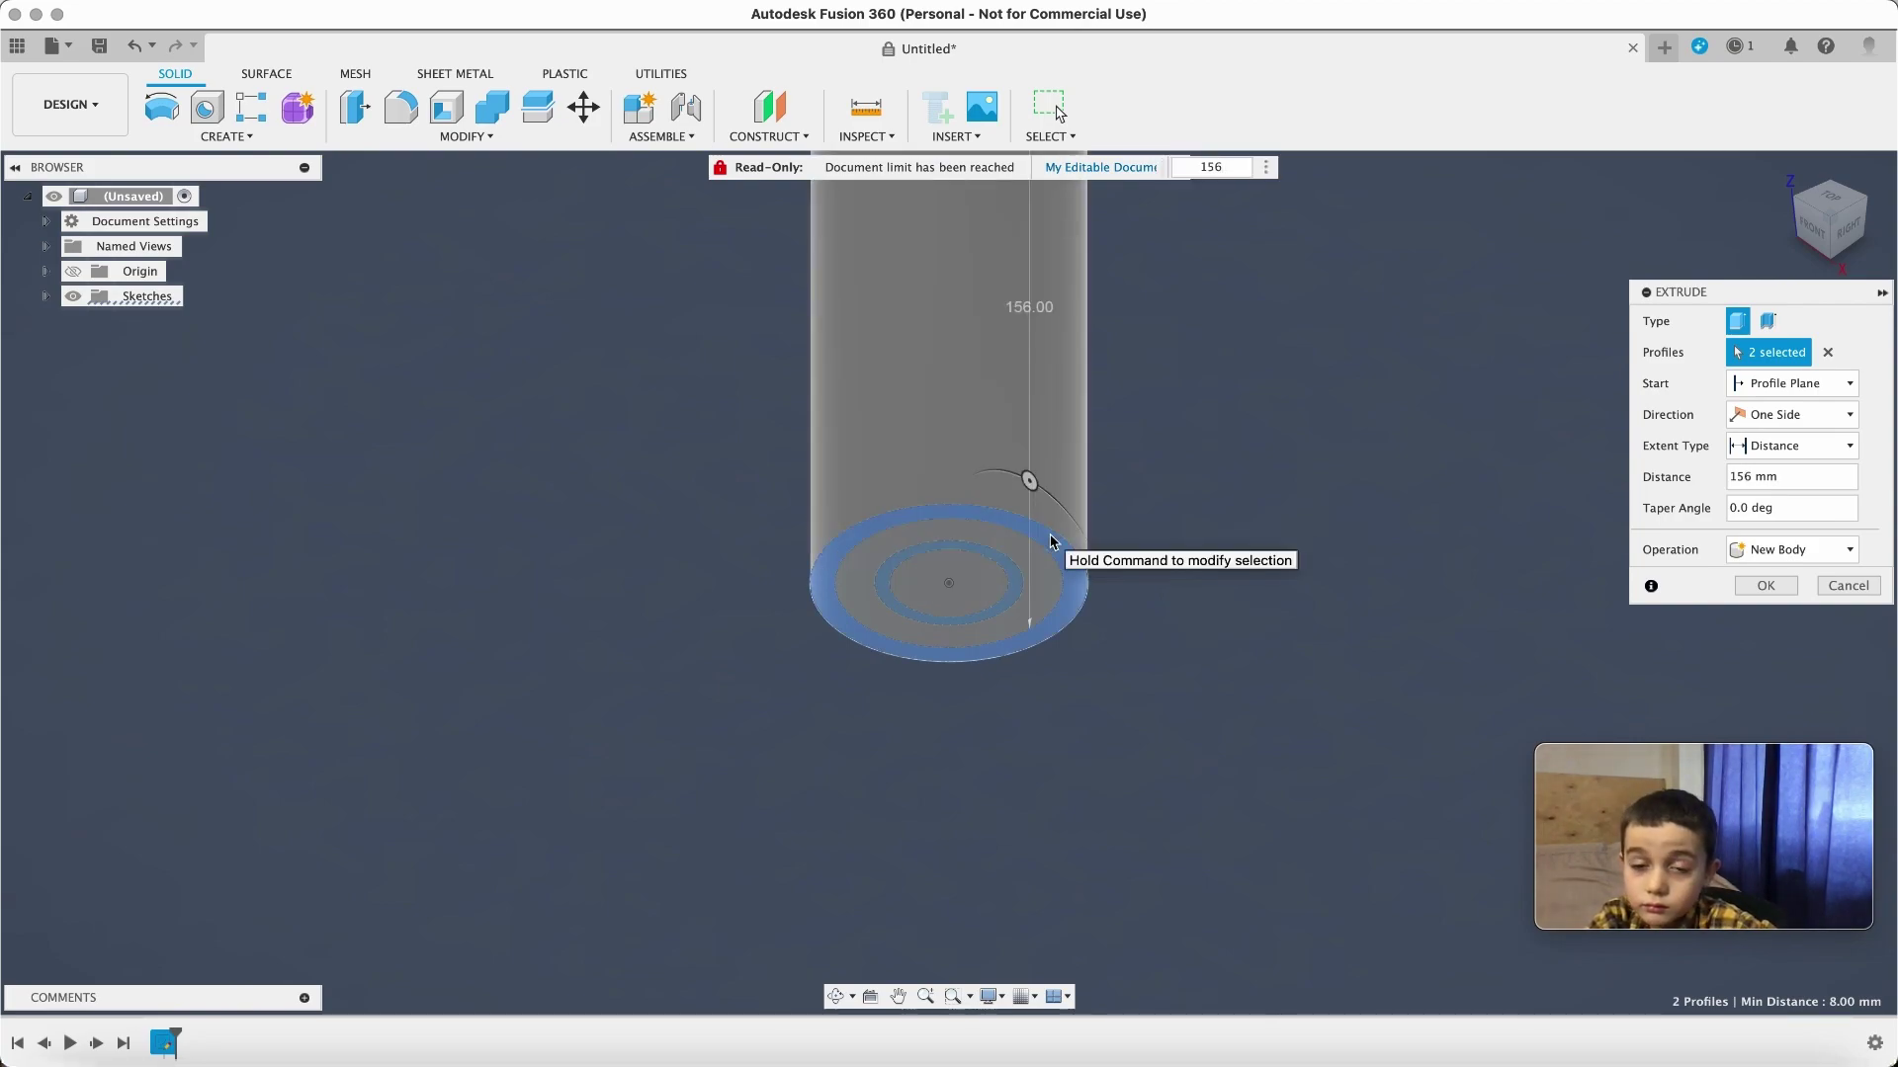
{"action": "type", "text": "6"}
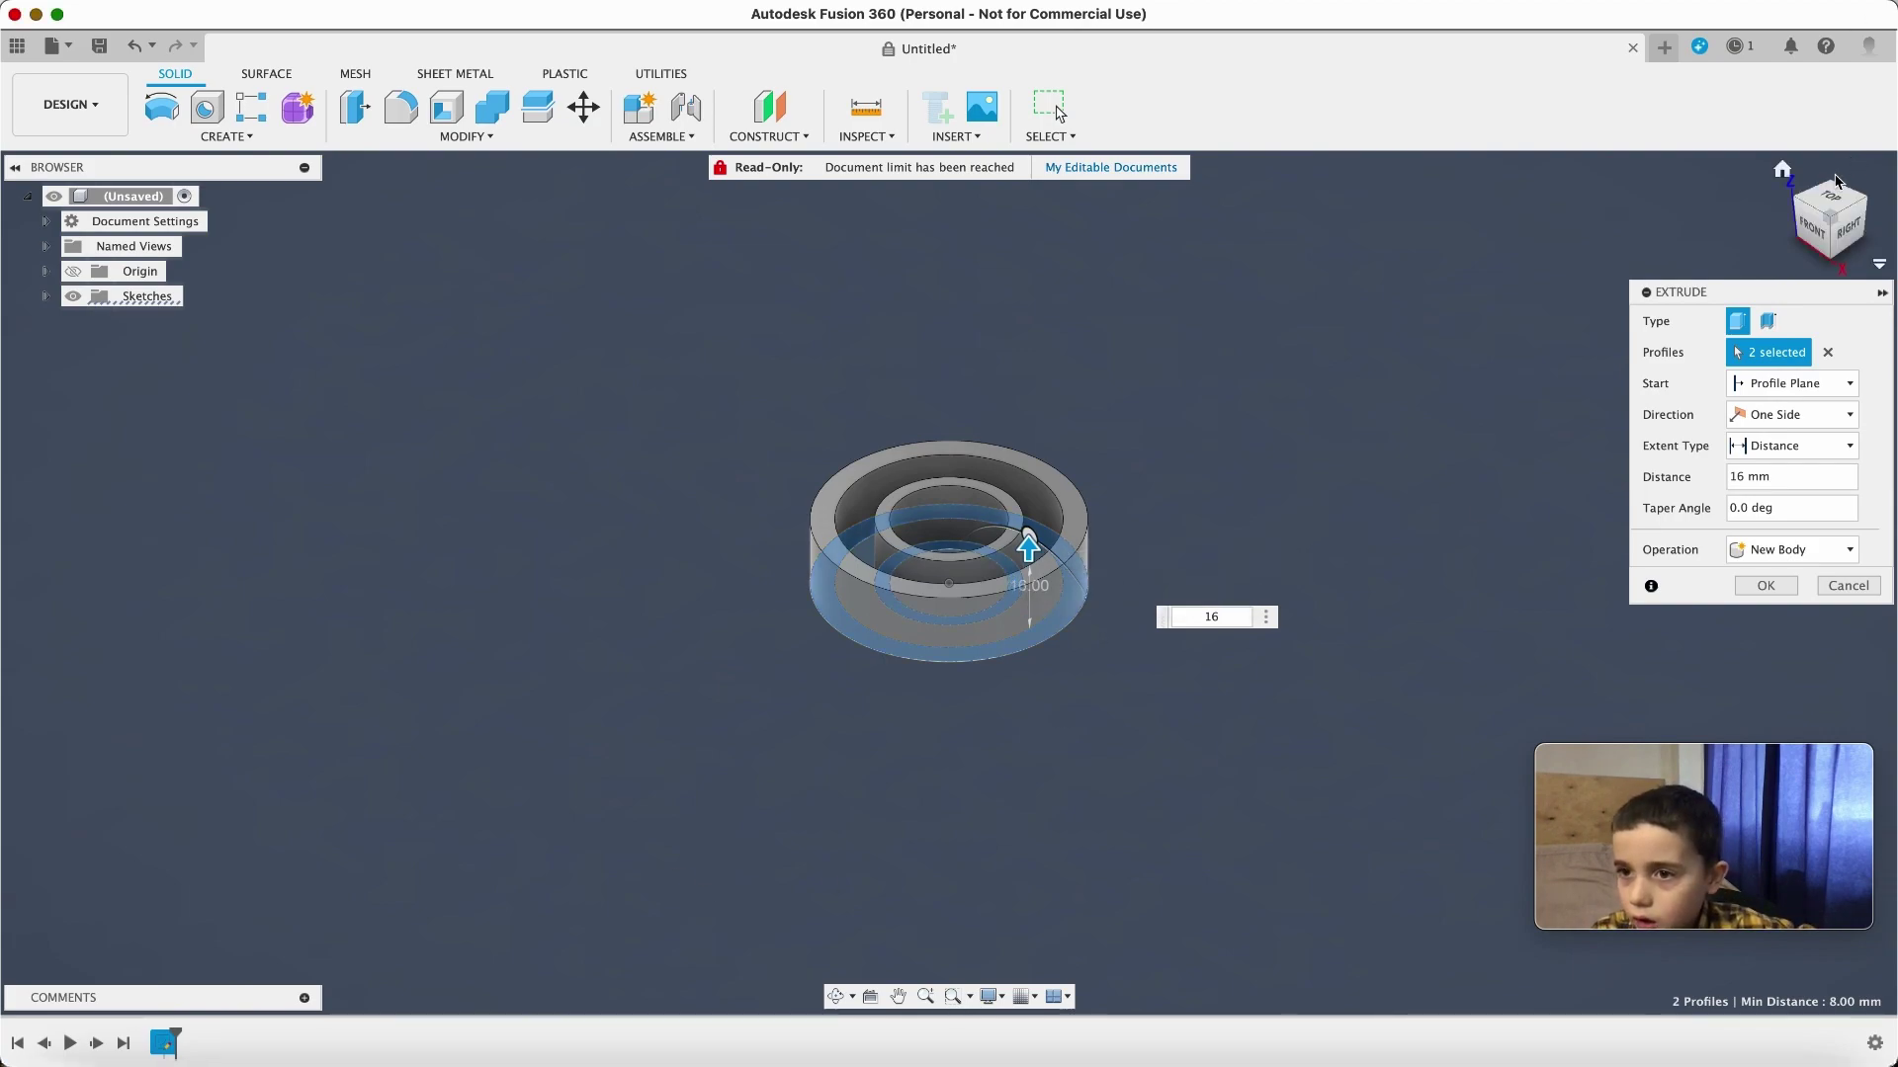
{"action": "left_click", "coordinate": [1766, 587]}
- Show the circle sketch again and set up a 5 mm joined extrusion of the centre disc and the gap between the two rings
{"action": "left_click", "coordinate": [1829, 198]}
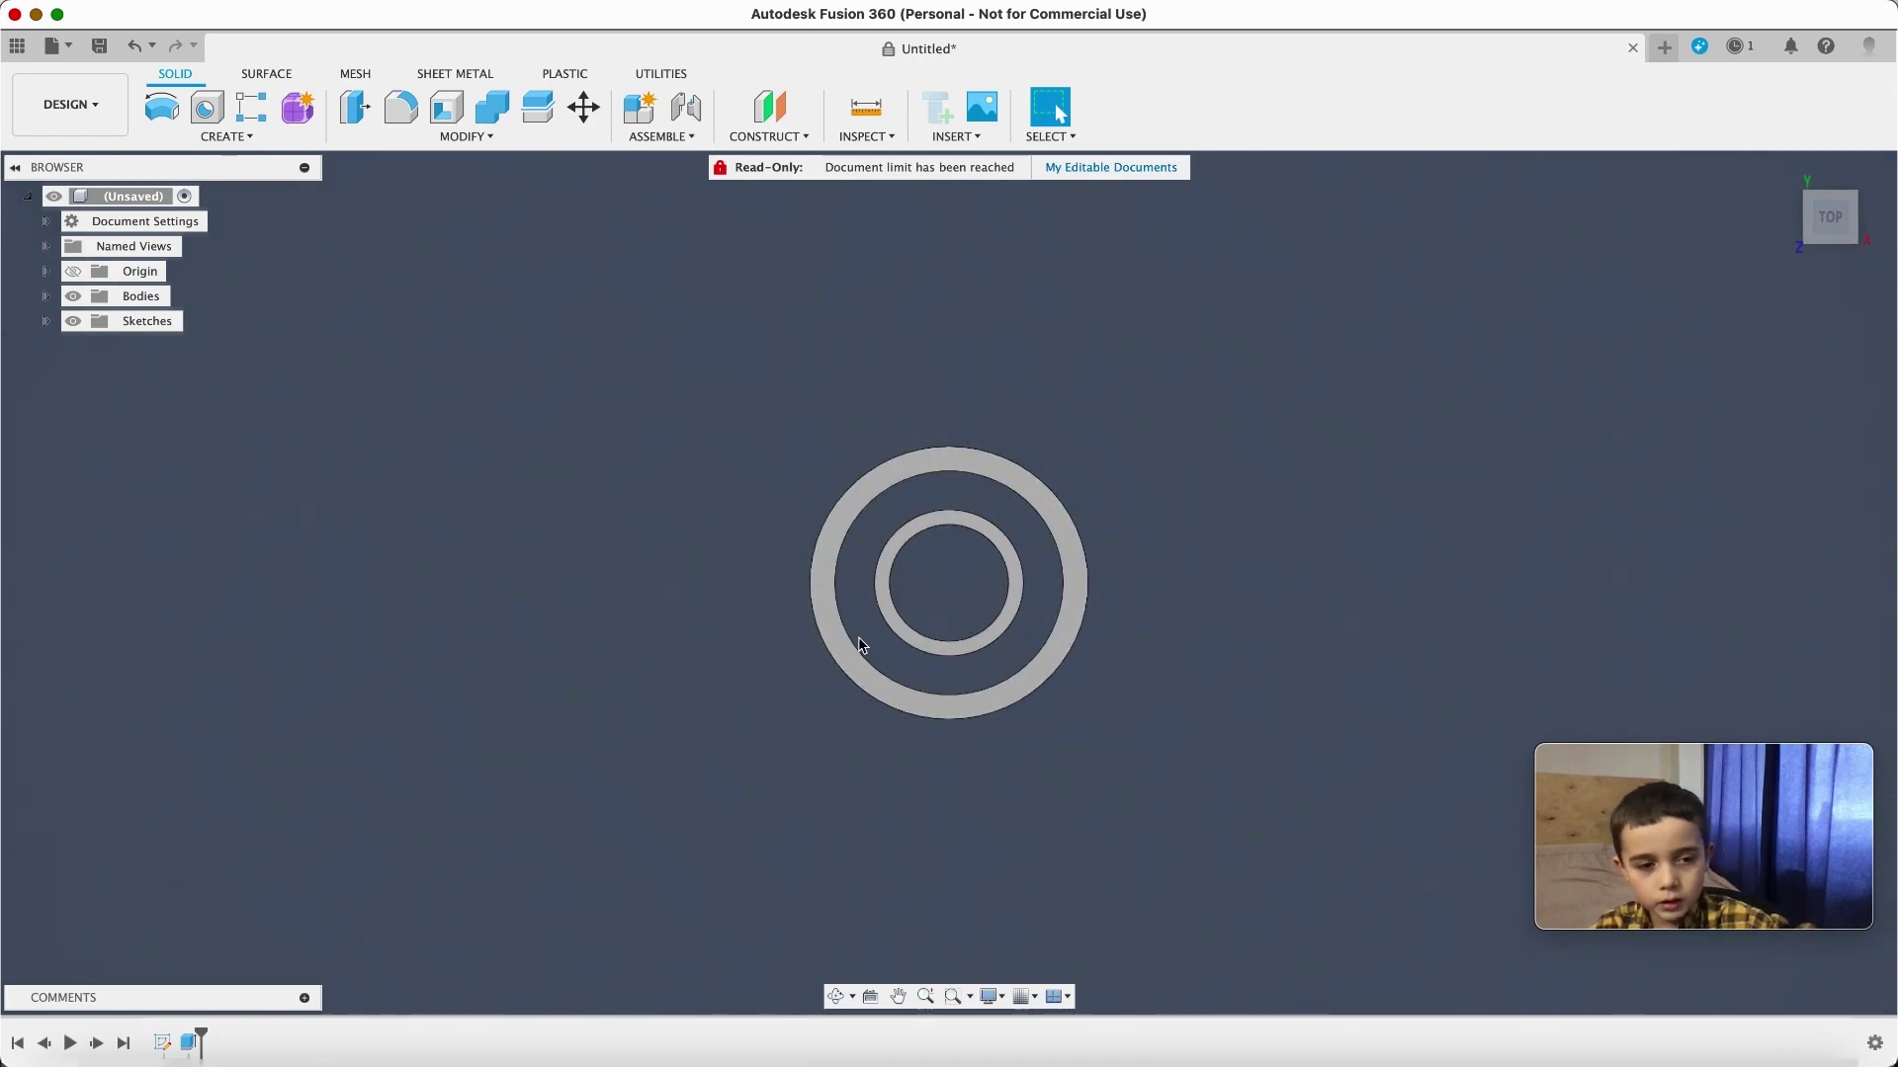
{"action": "key", "text": "e"}
{"action": "left_click", "coordinate": [46, 322]}
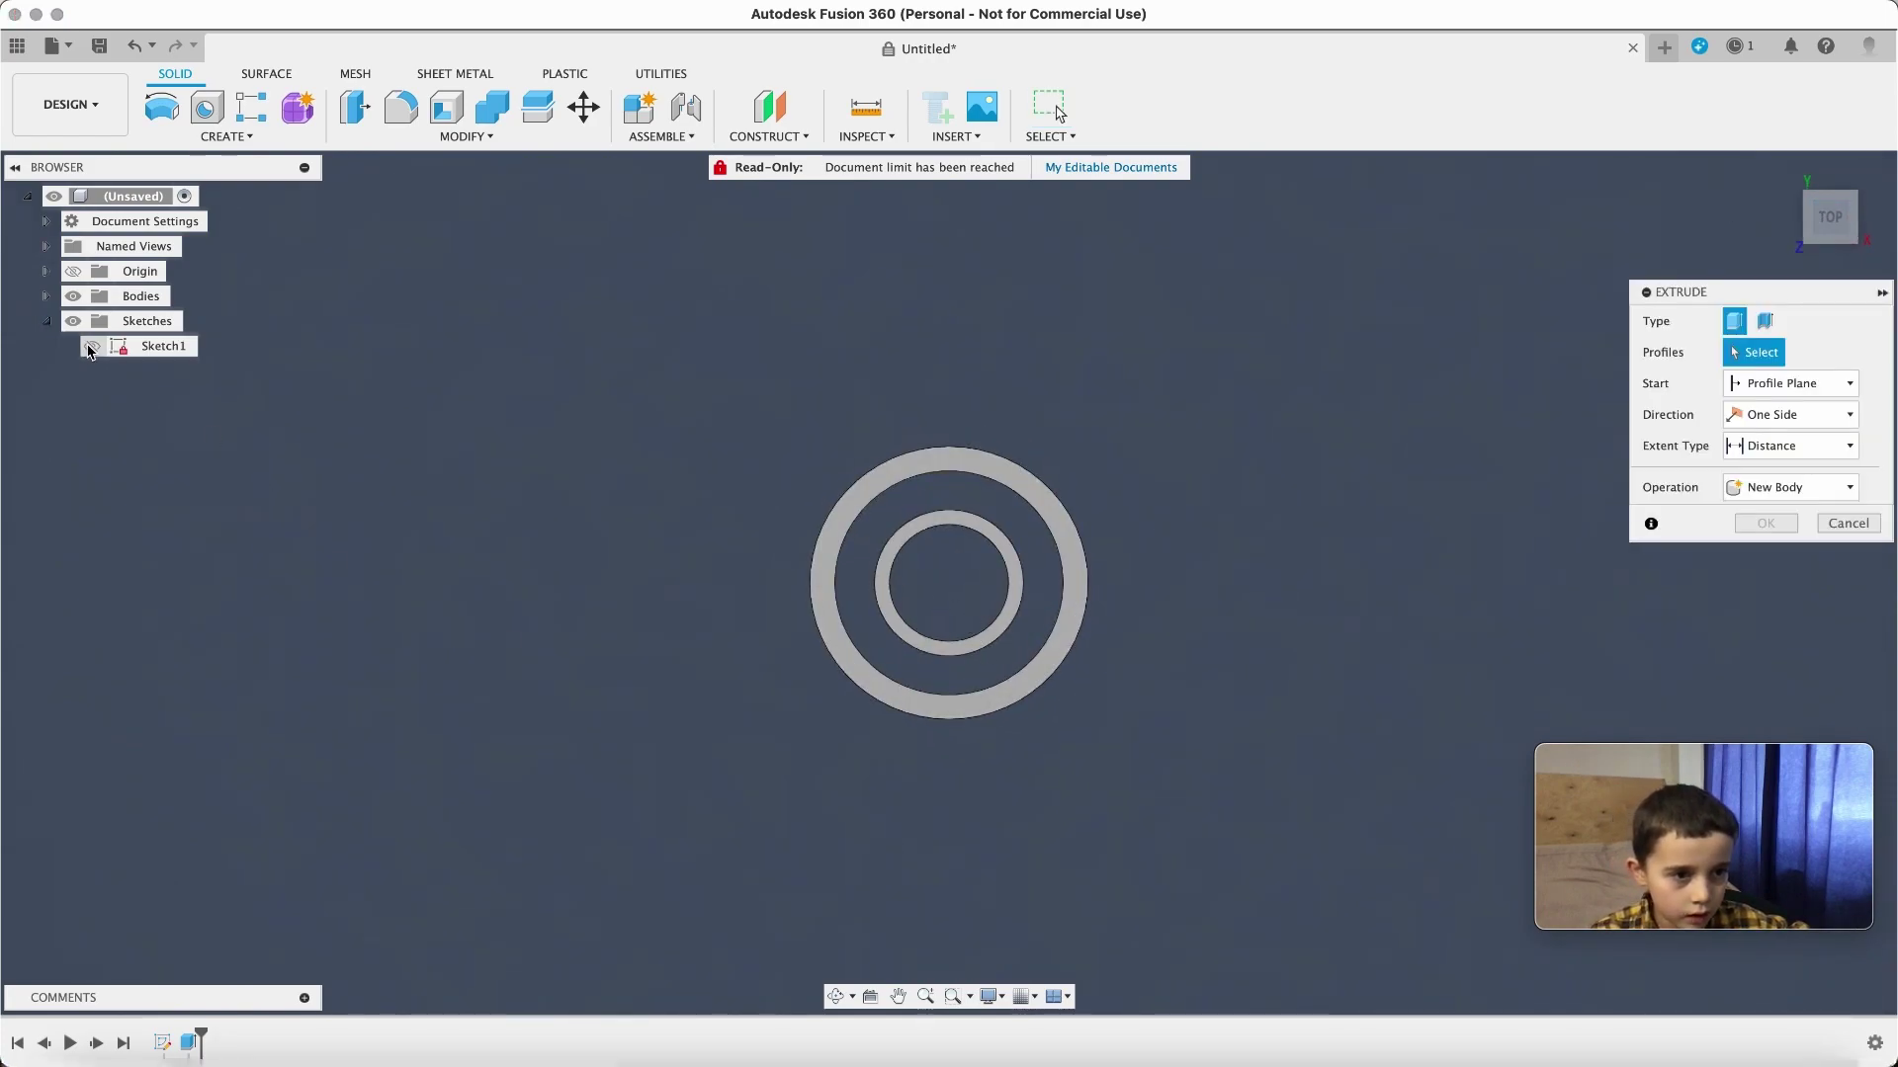
{"action": "left_click_drag", "start_coordinate": [1830, 208], "coordinate": [1839, 237]}
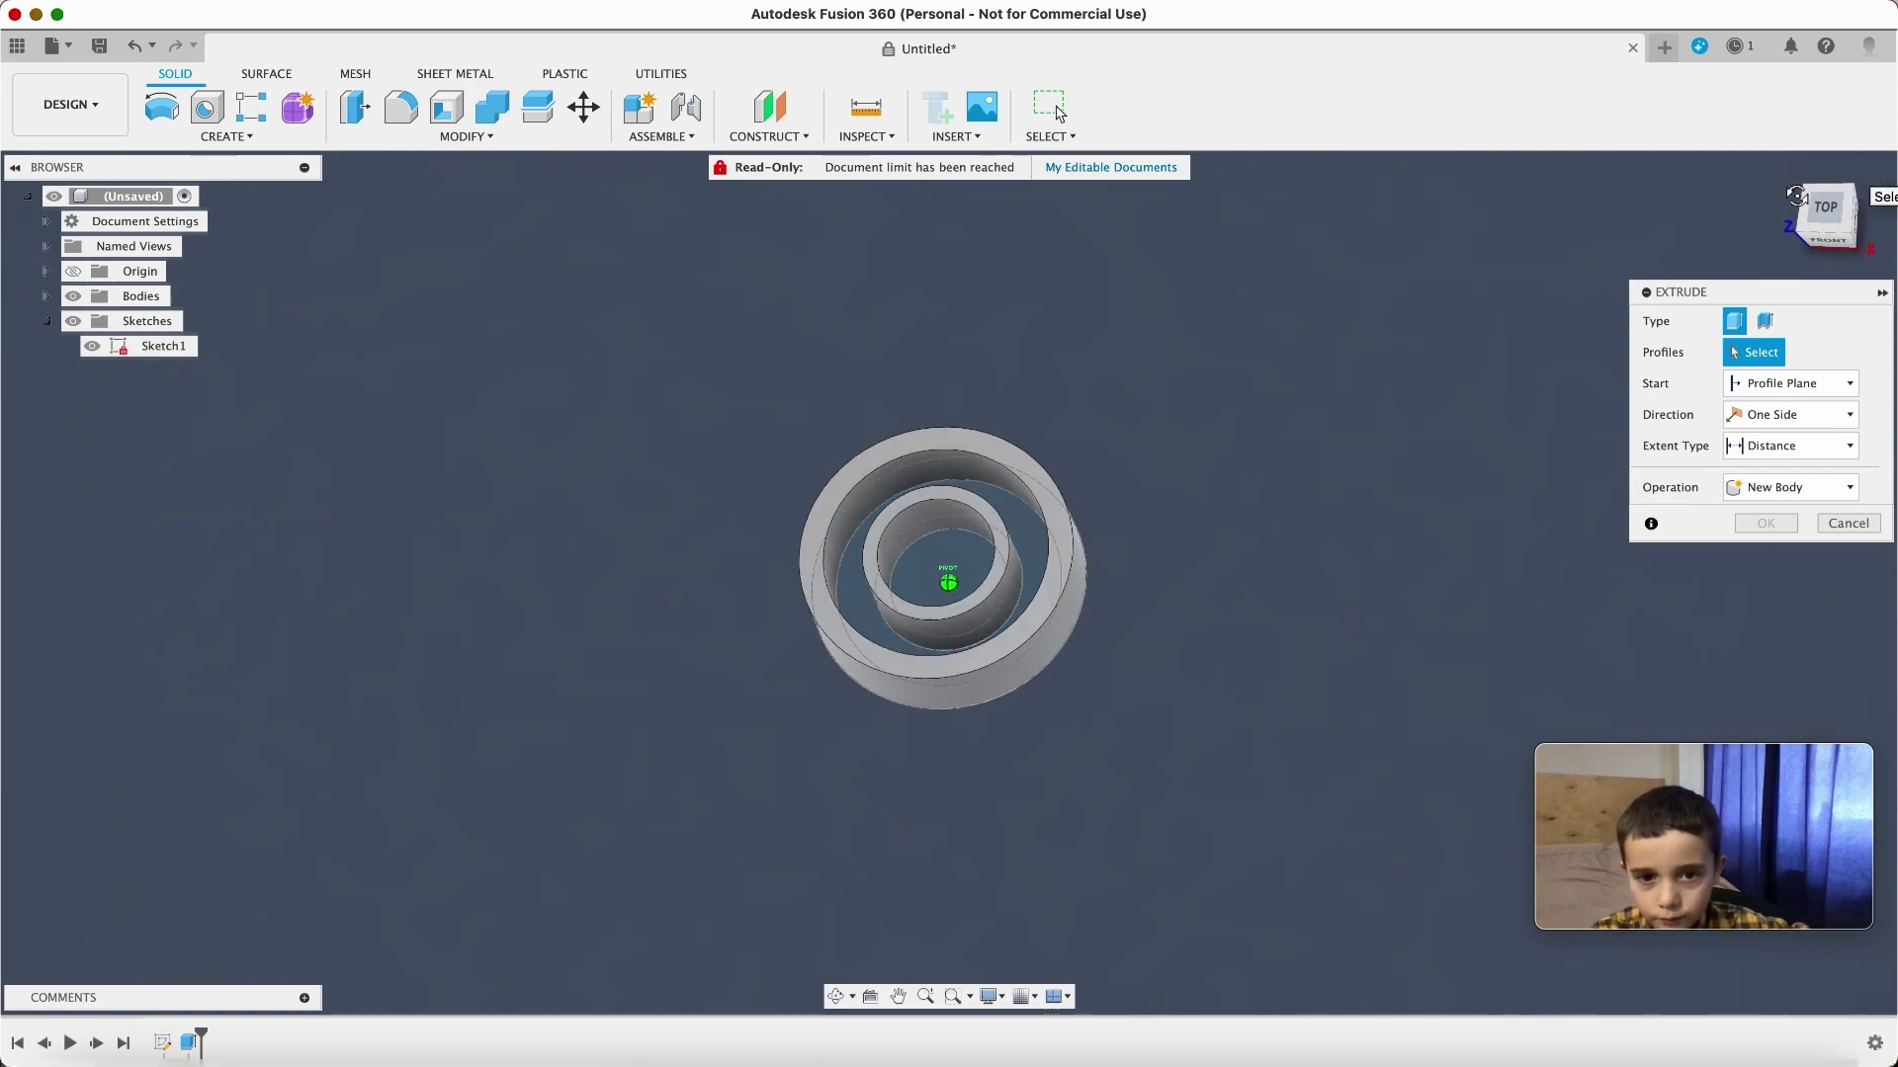
{"action": "left_click", "coordinate": [932, 579]}
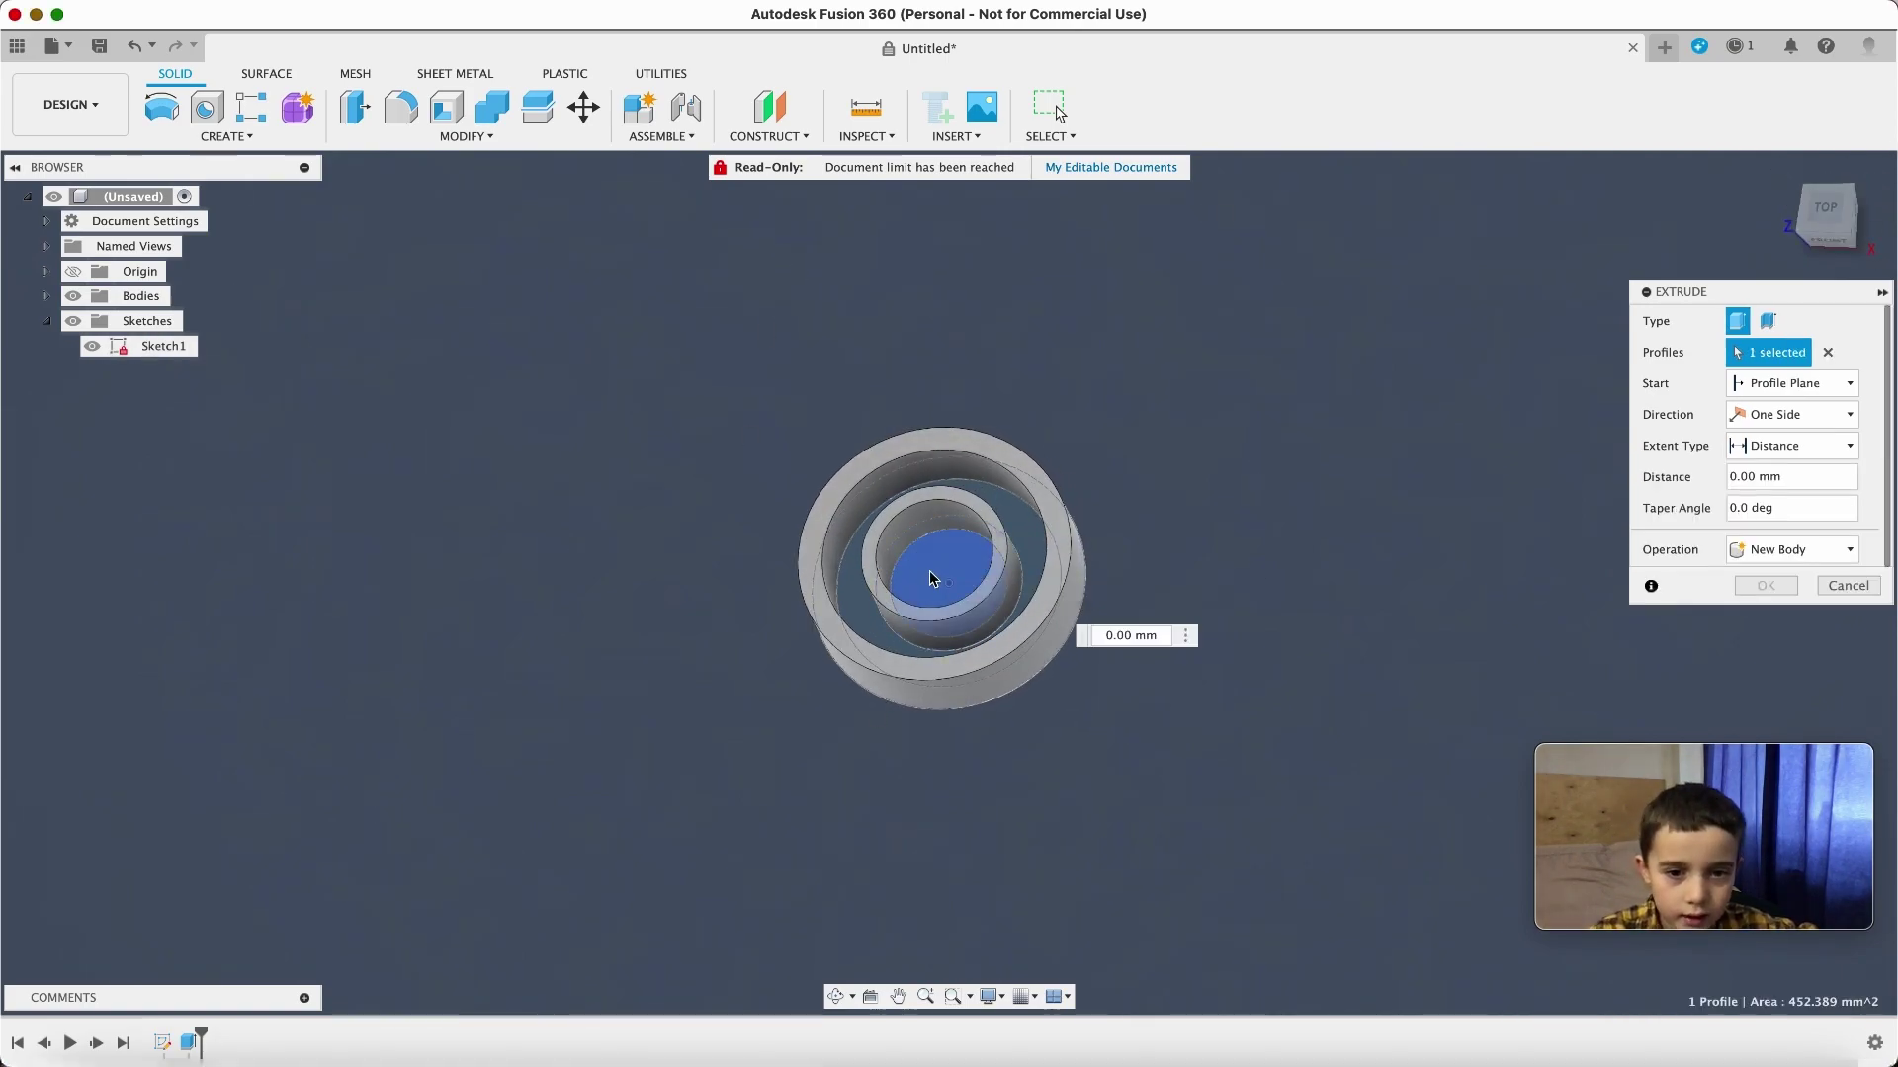
{"action": "left_click", "coordinate": [950, 648]}
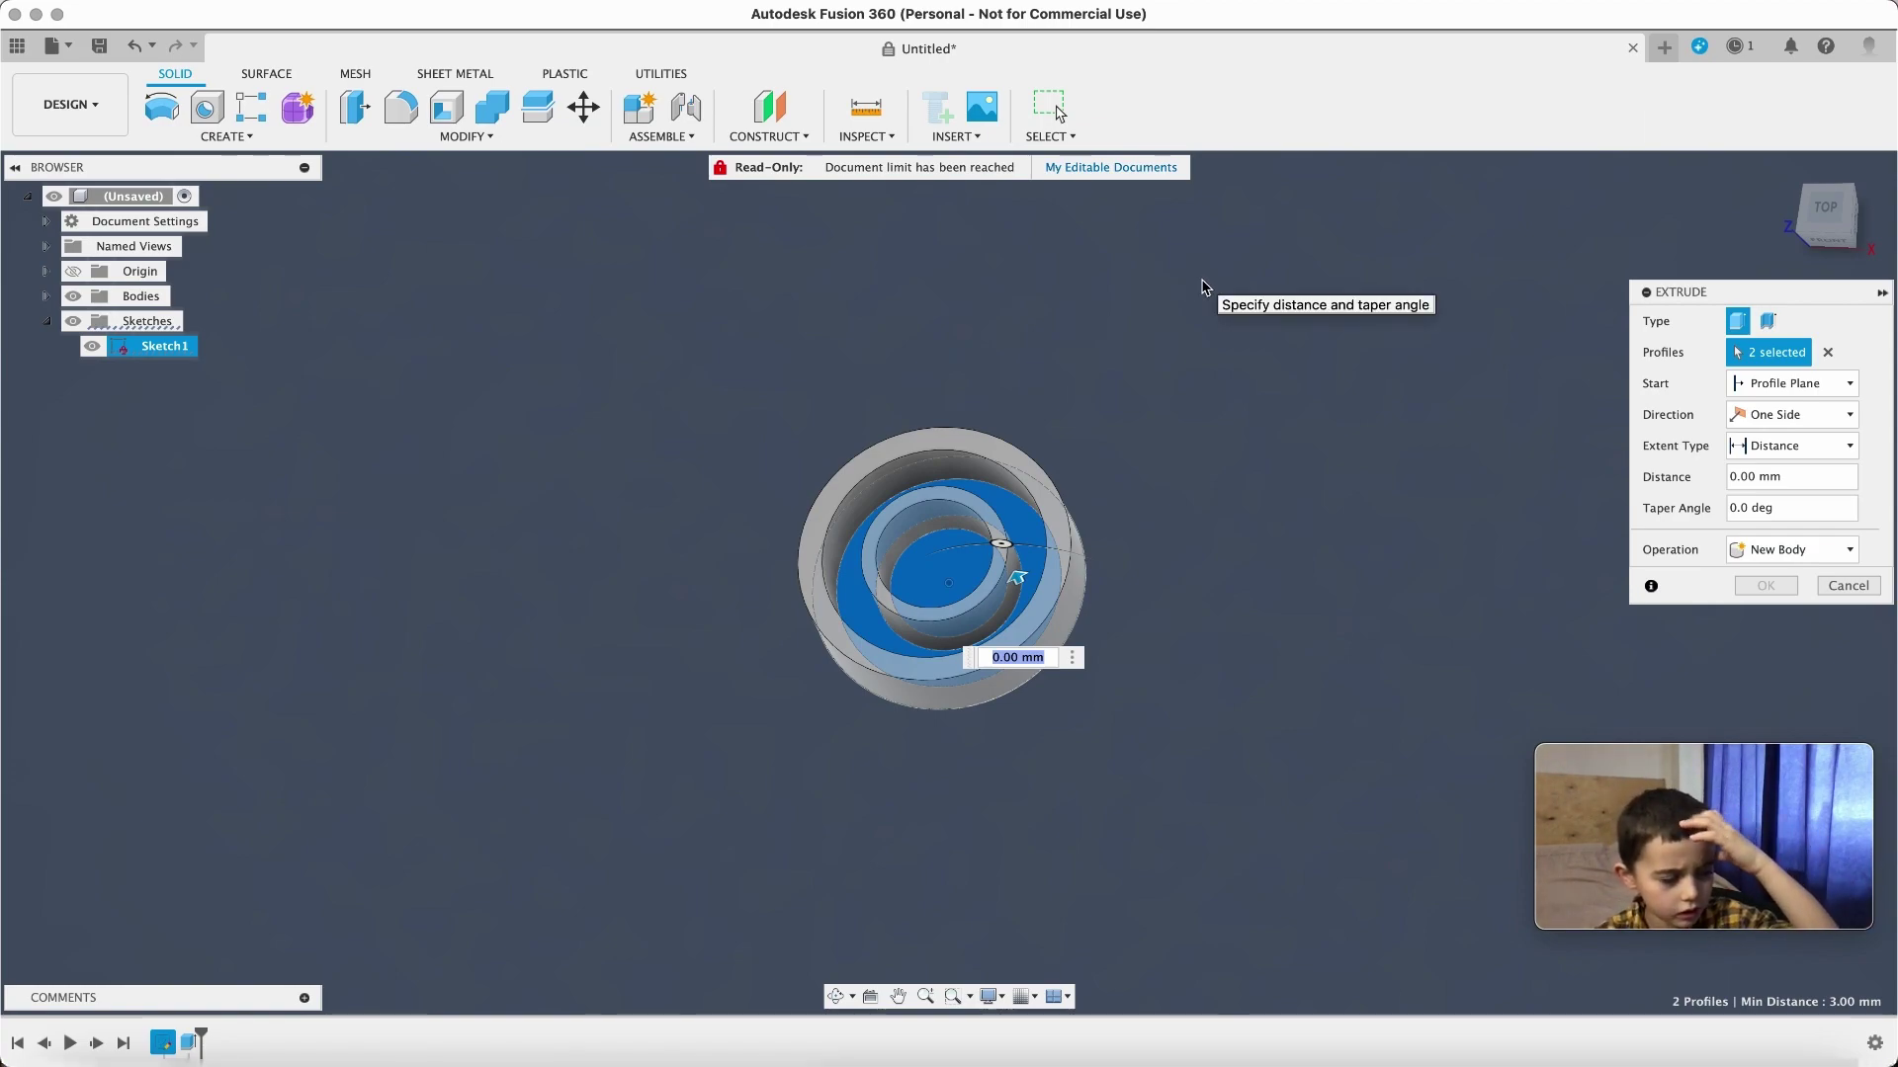
{"action": "type", "text": "5"}
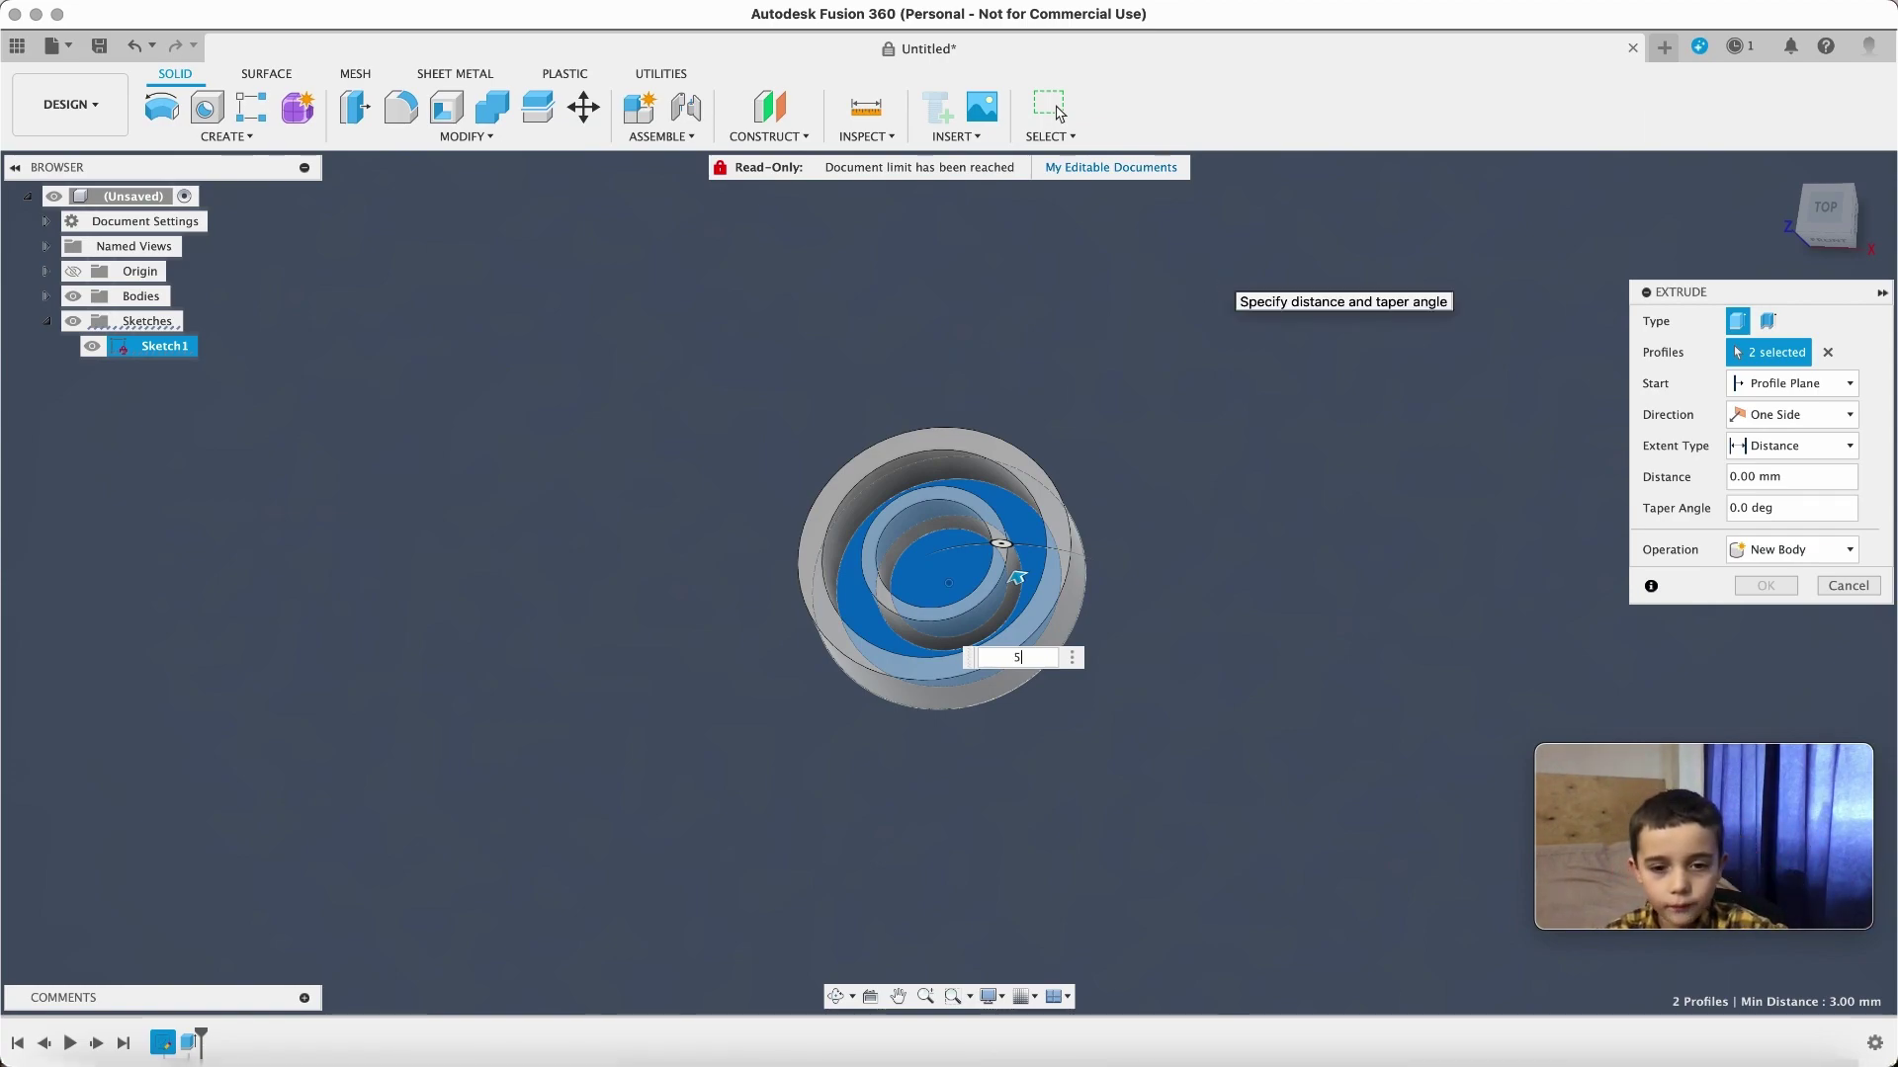
{"action": "key", "text": "Return"}
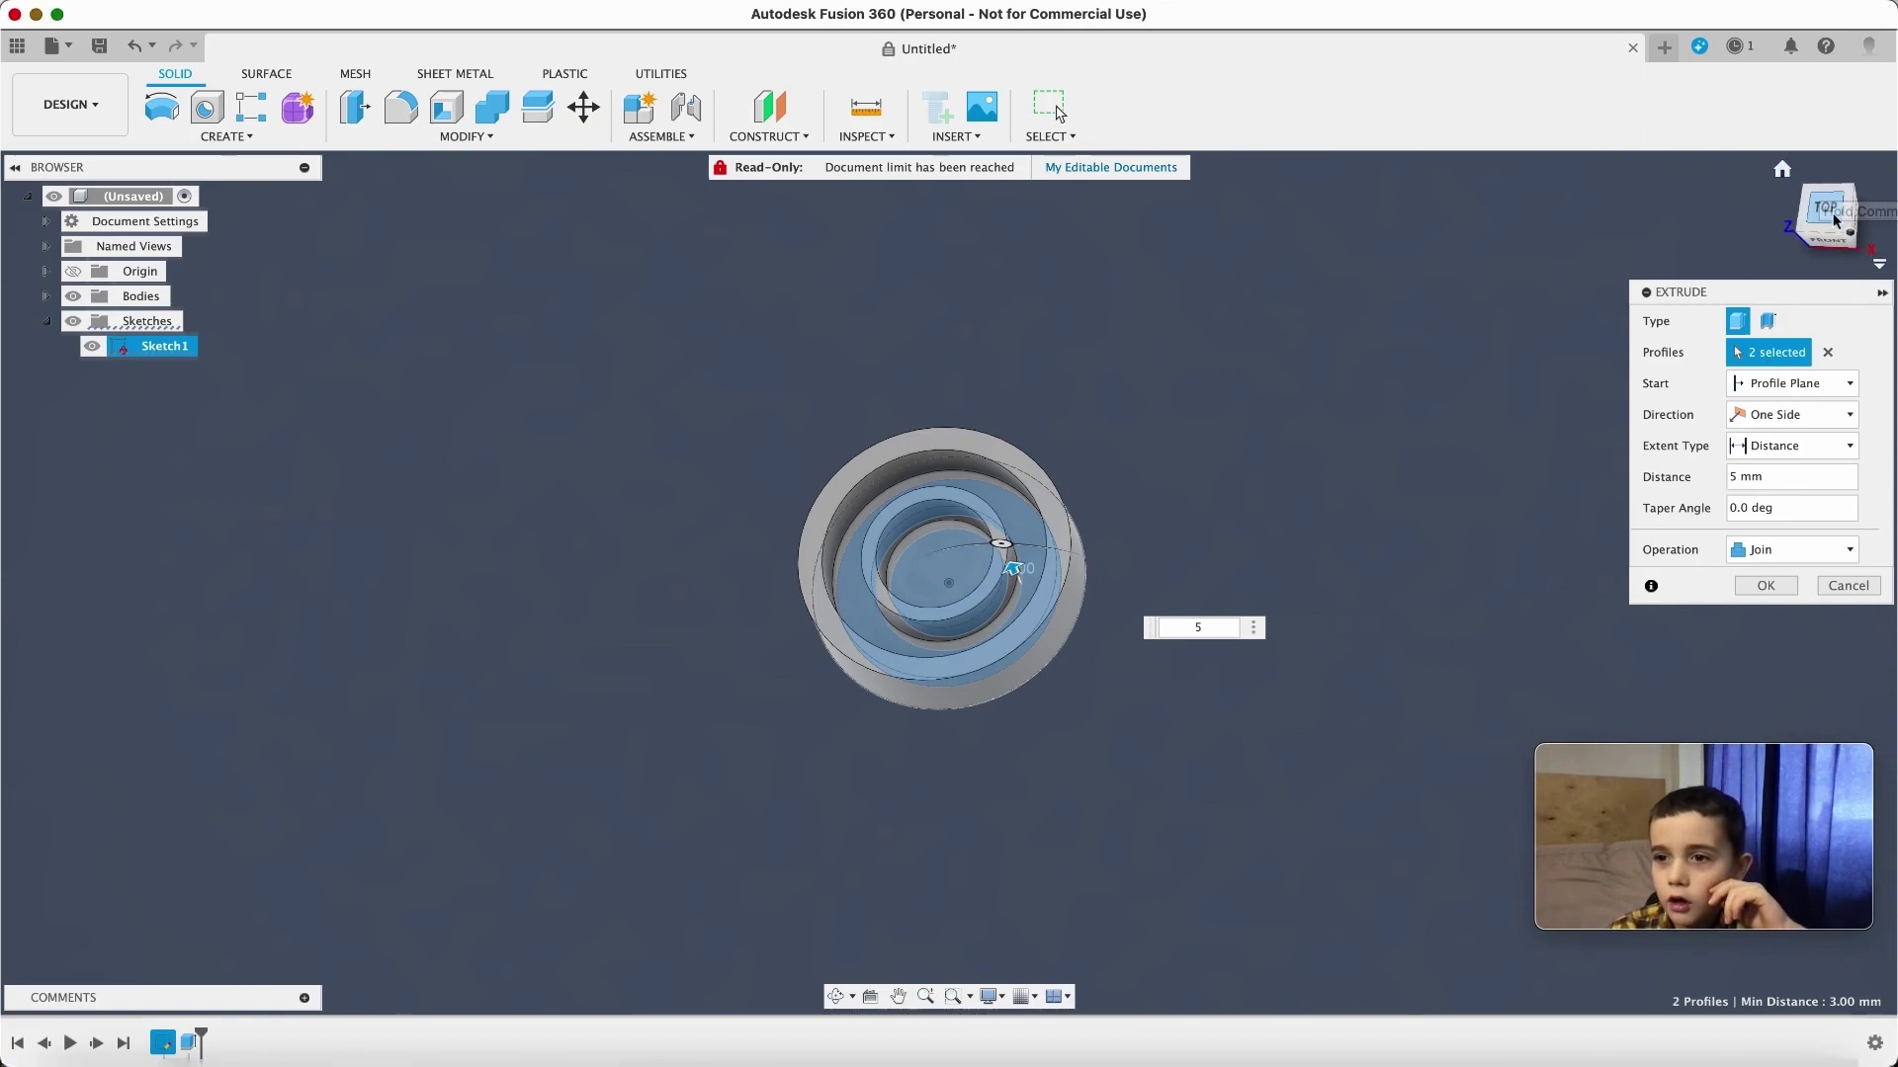
- Start the 5 mm extrusion at an offset of 5.5 mm from the sketch plane and complete it
{"action": "left_click_drag", "start_coordinate": [1835, 220], "coordinate": [947, 657]}
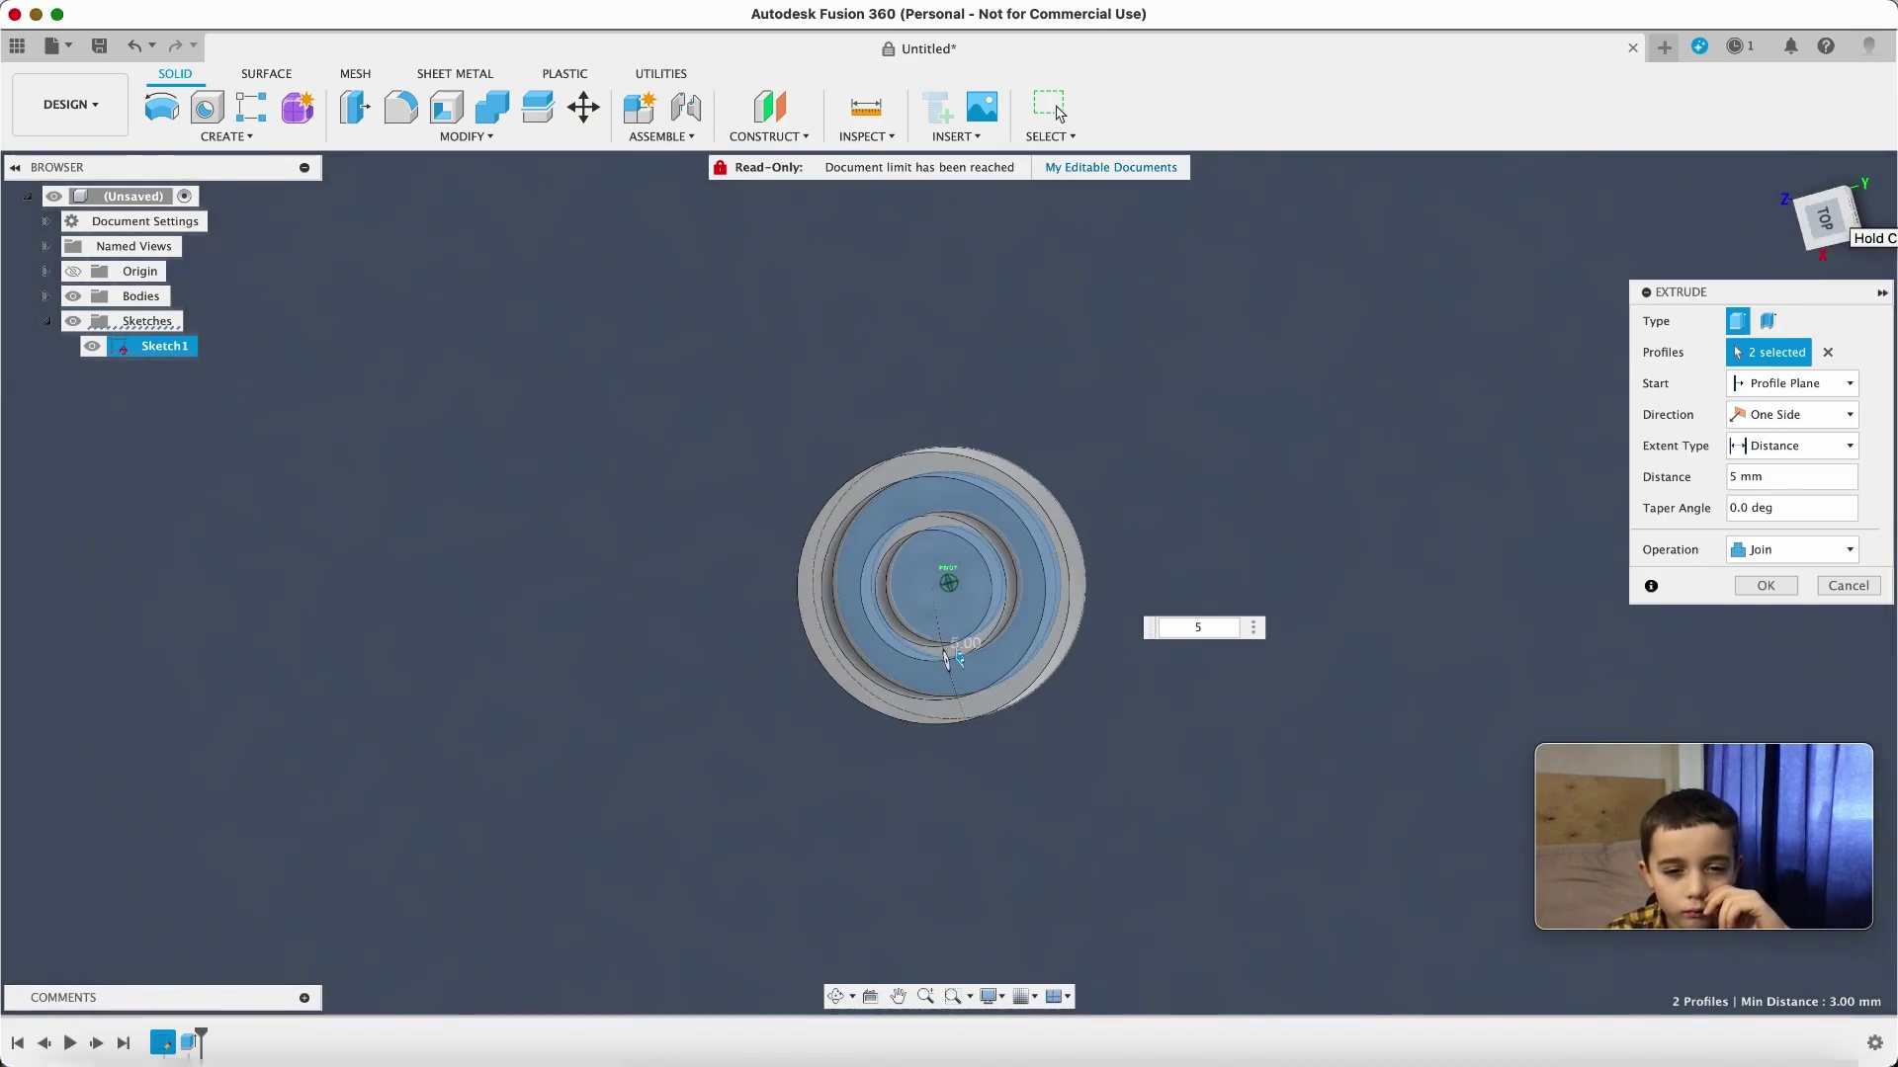
{"action": "left_click", "coordinate": [1845, 219]}
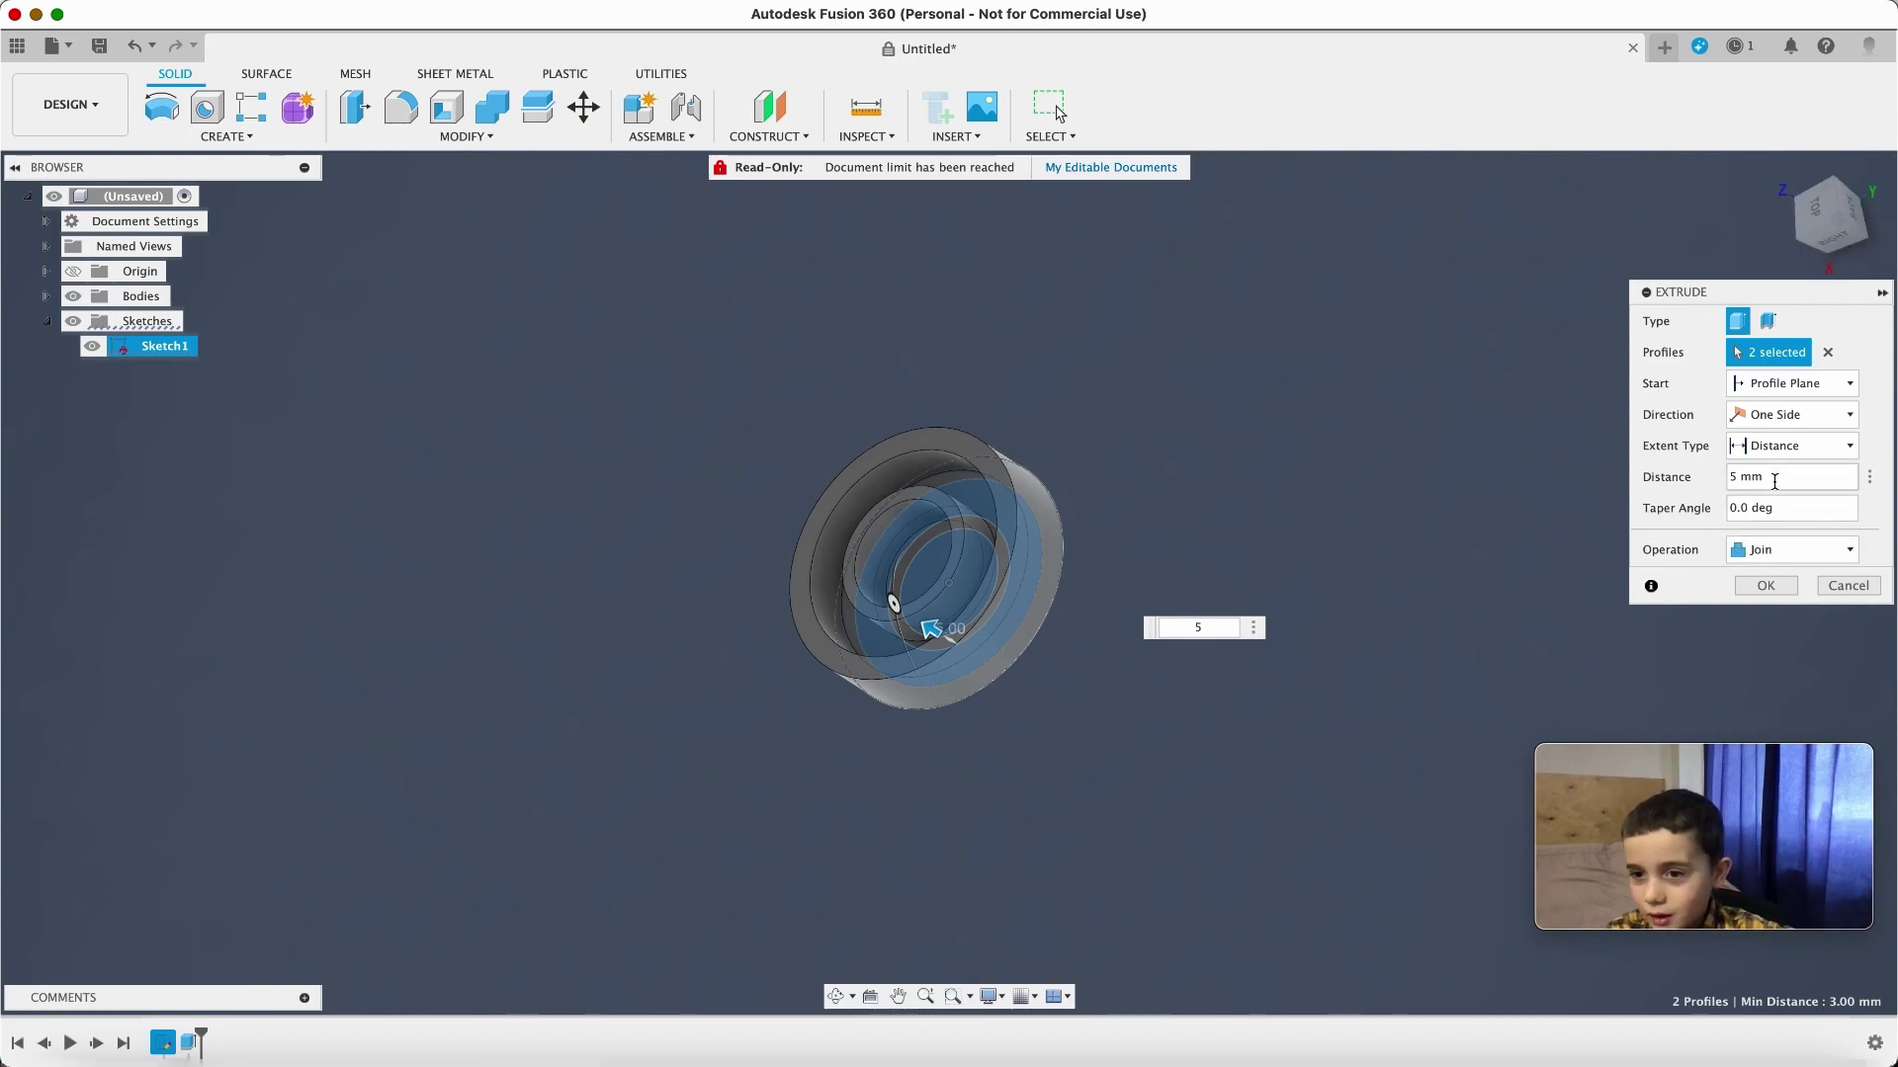
{"action": "left_click", "coordinate": [1784, 383]}
{"action": "left_click", "coordinate": [1766, 435]}
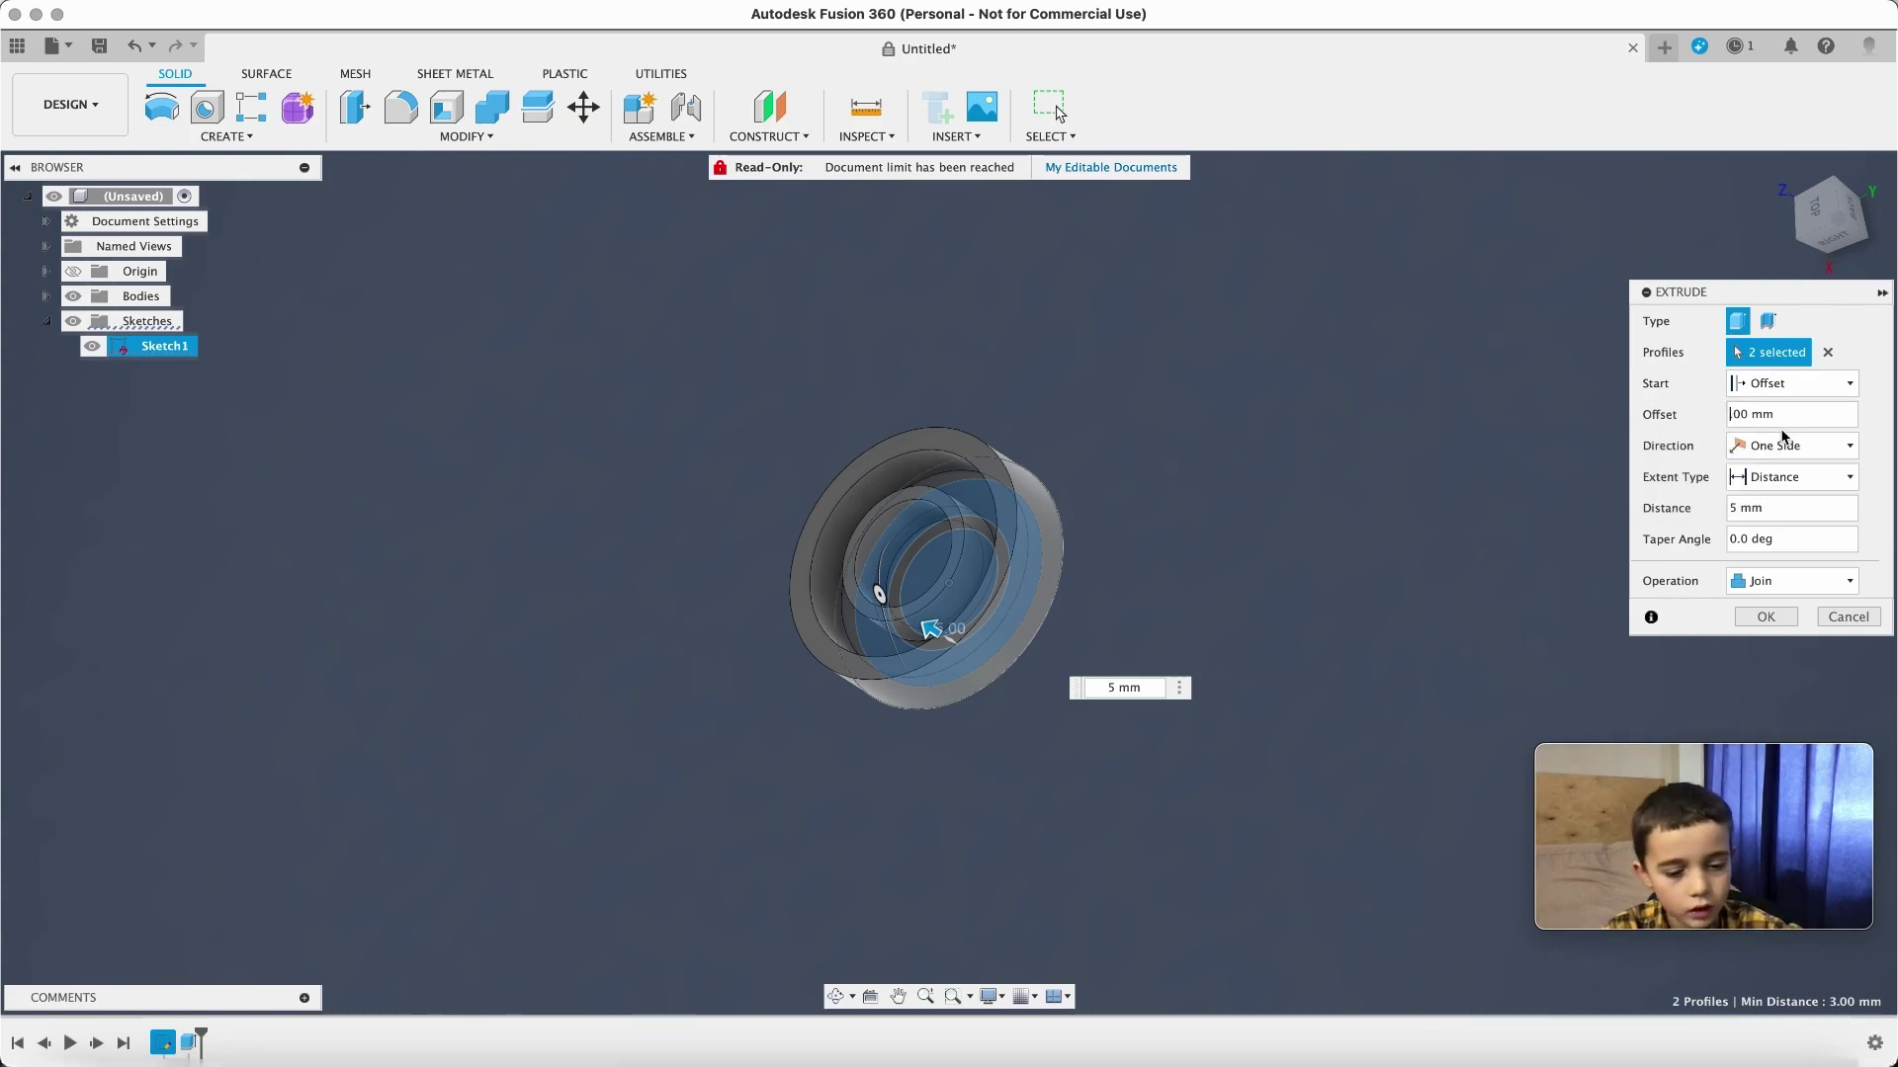
{"action": "key", "text": "BackSpace"}
{"action": "type", "text": "5.5"}
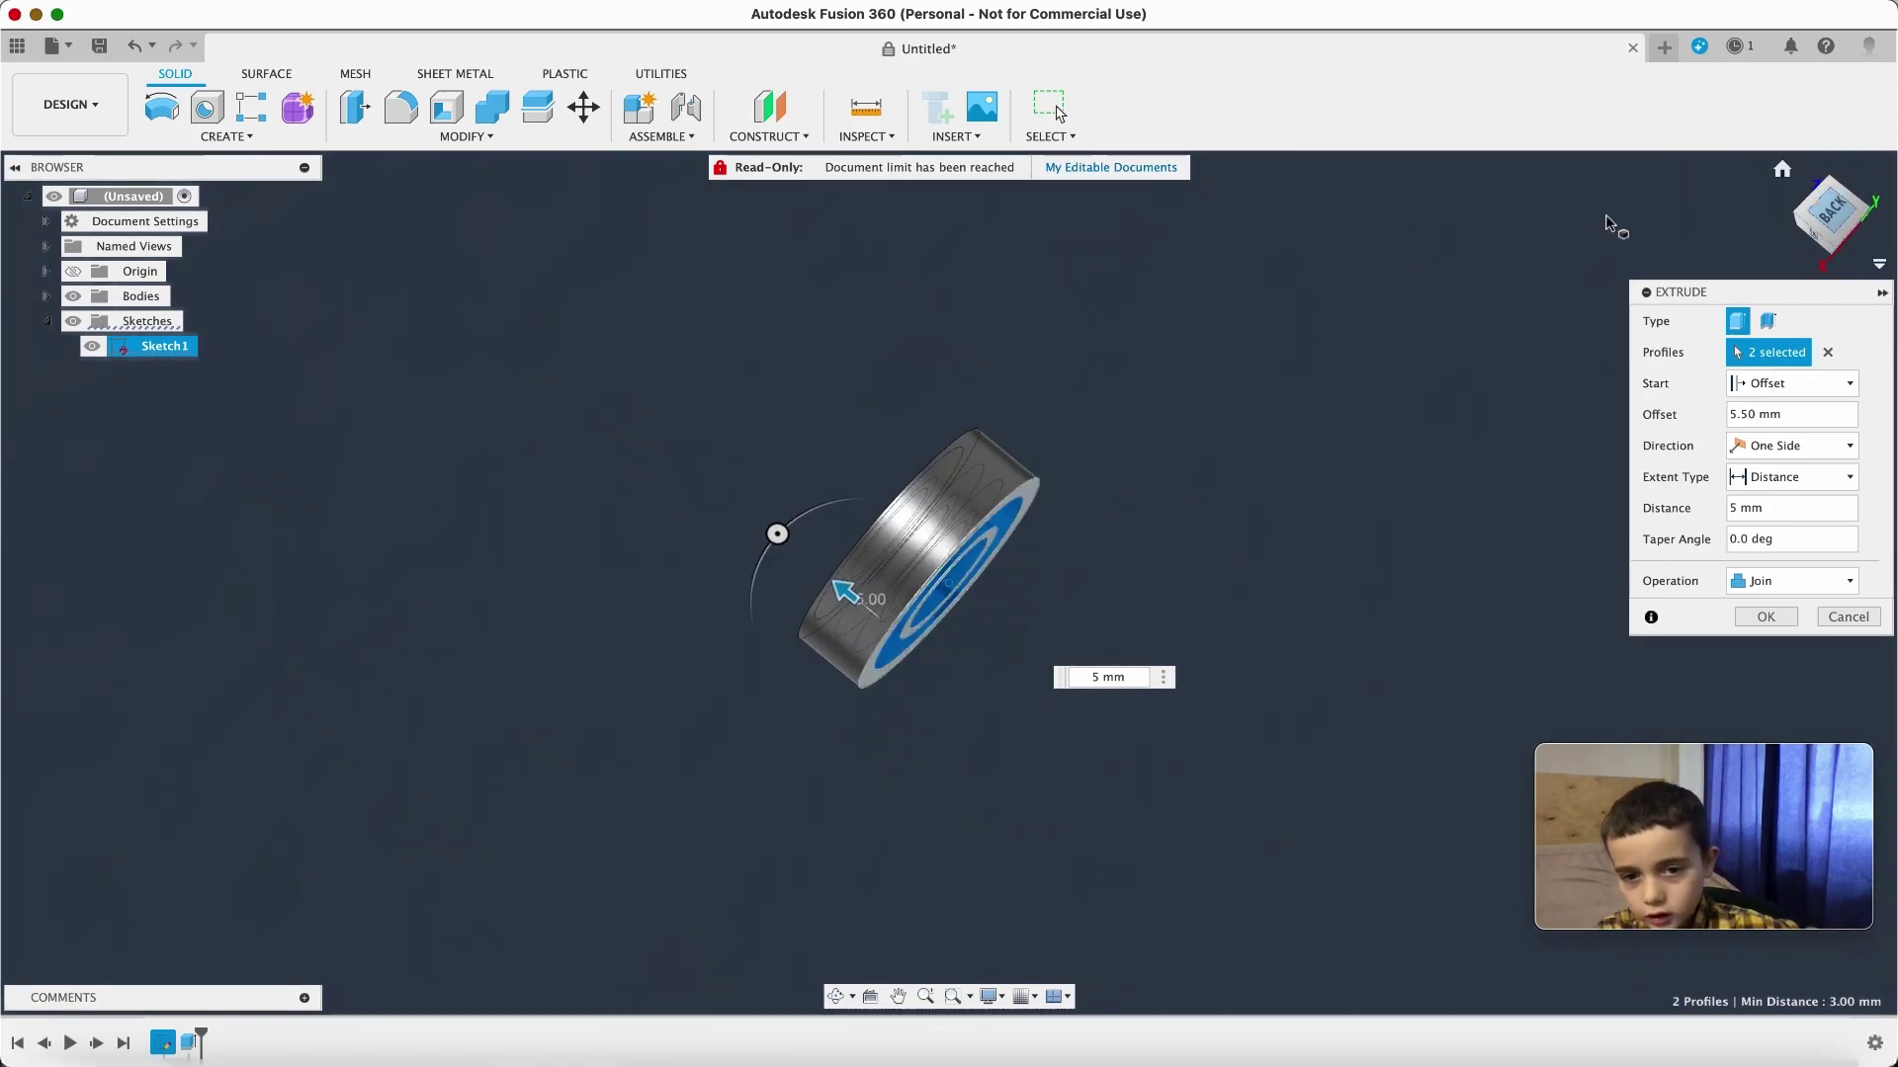
{"action": "key", "text": "Return"}
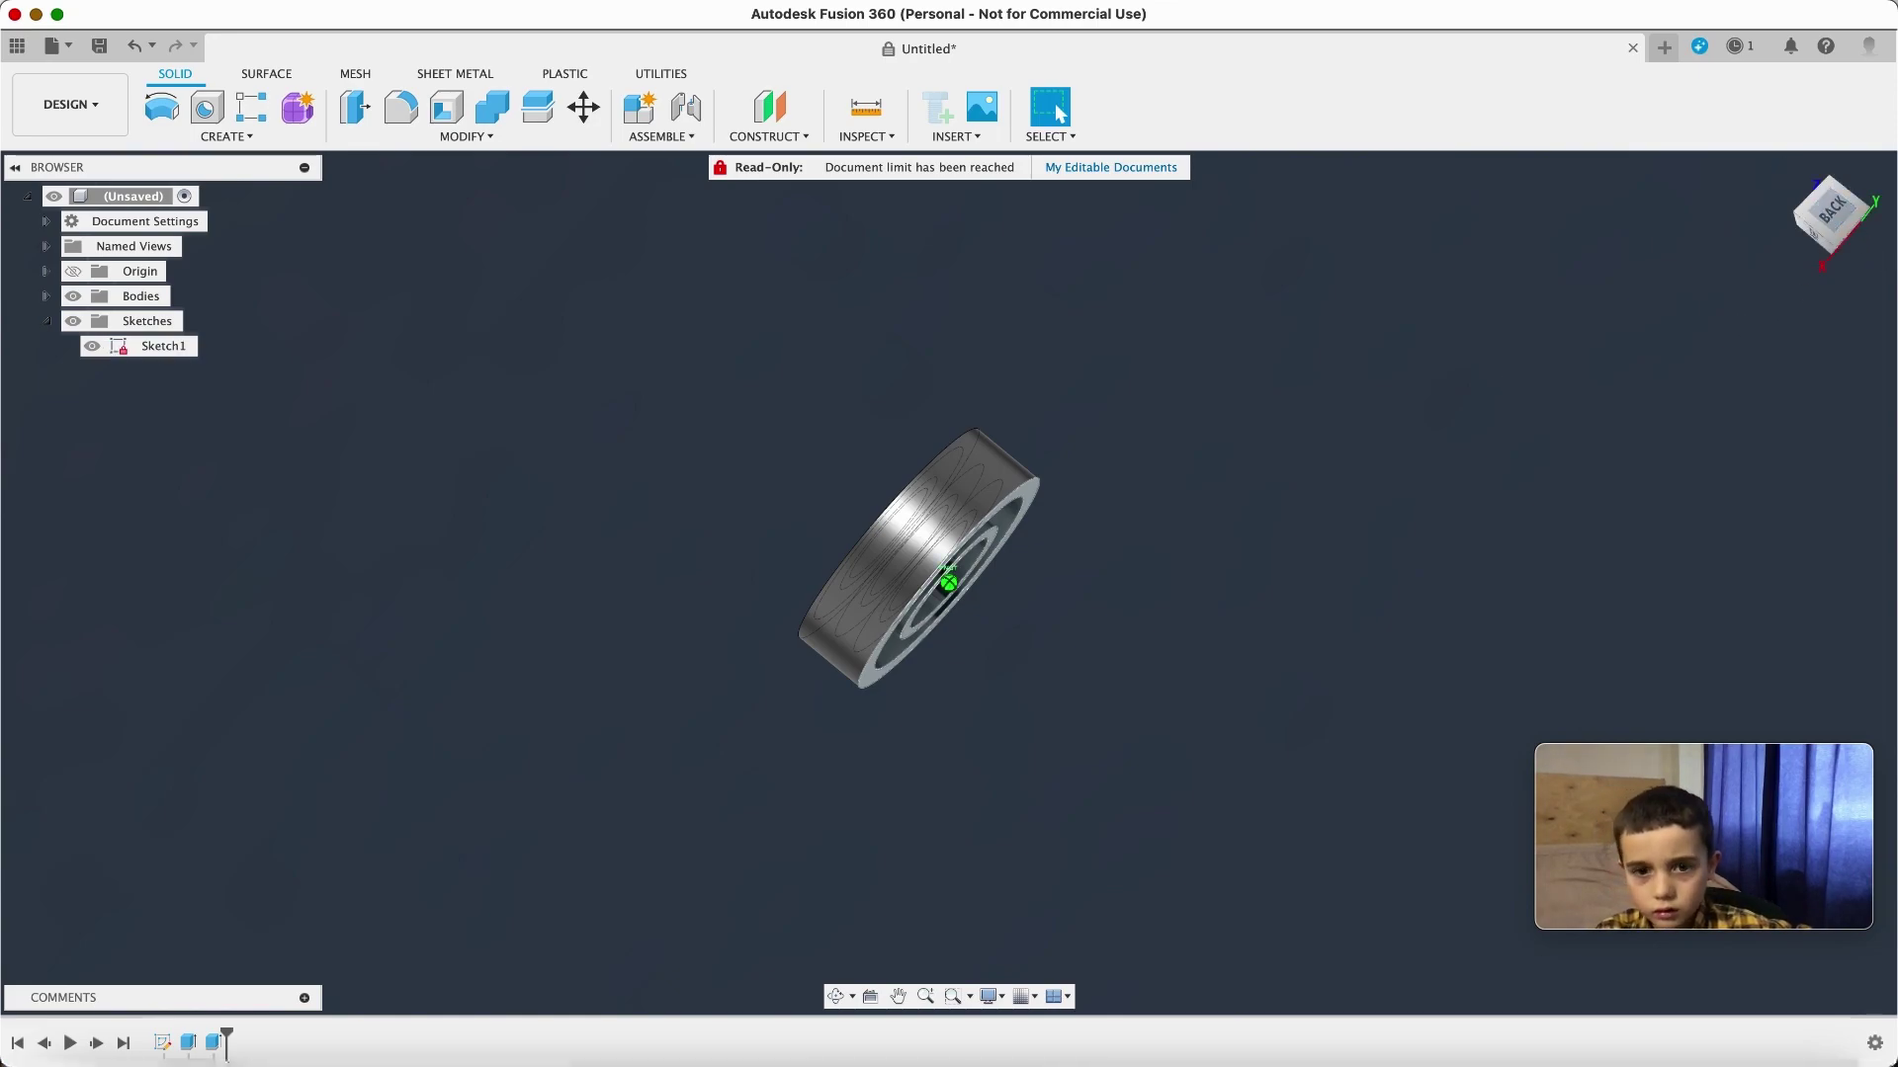